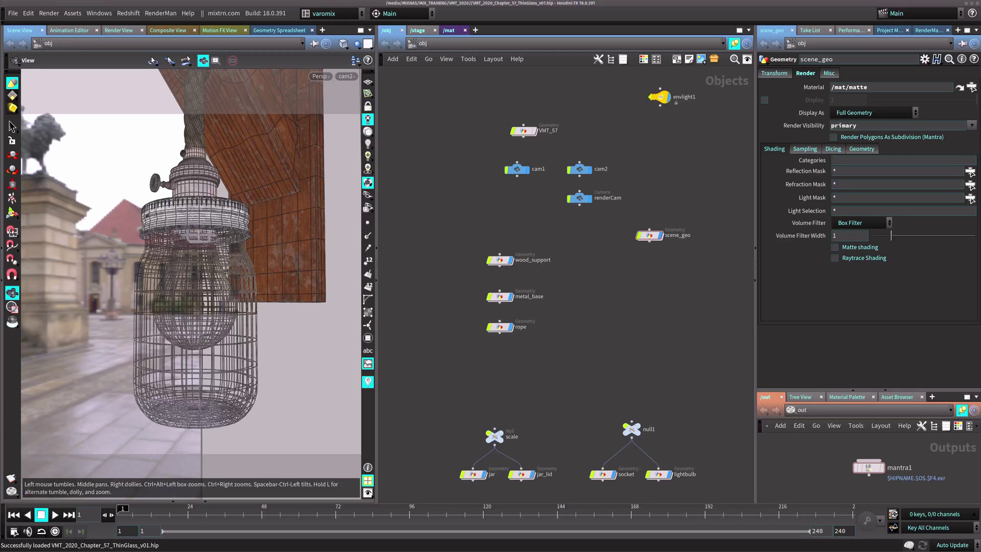
- Examine the finished lamp render mix_Lamp_v01.png, paying attention to the glass jar and bulb, and put the image away
drag(980, 51, 403, 55)
drag(517, 429, 624, 504)
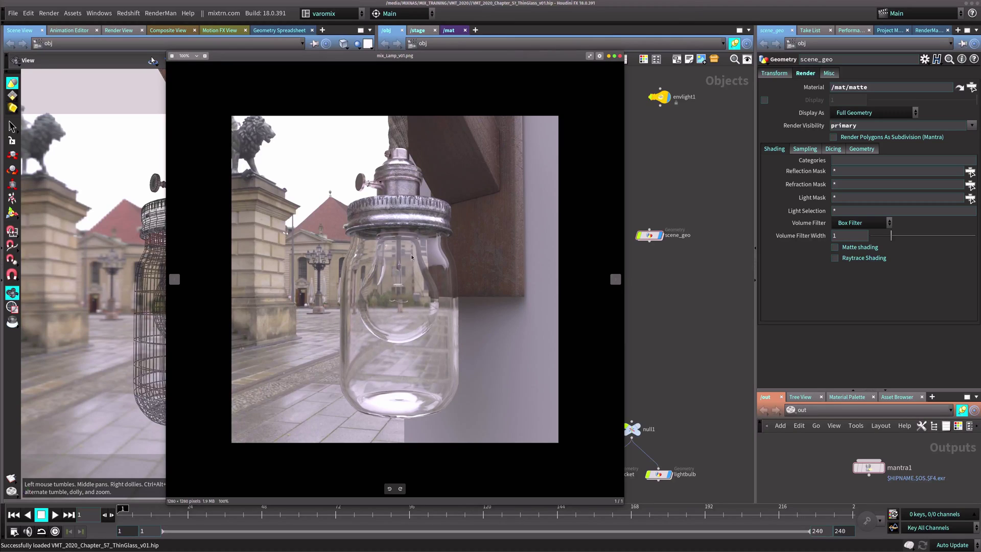
scroll(386, 294, up, 2)
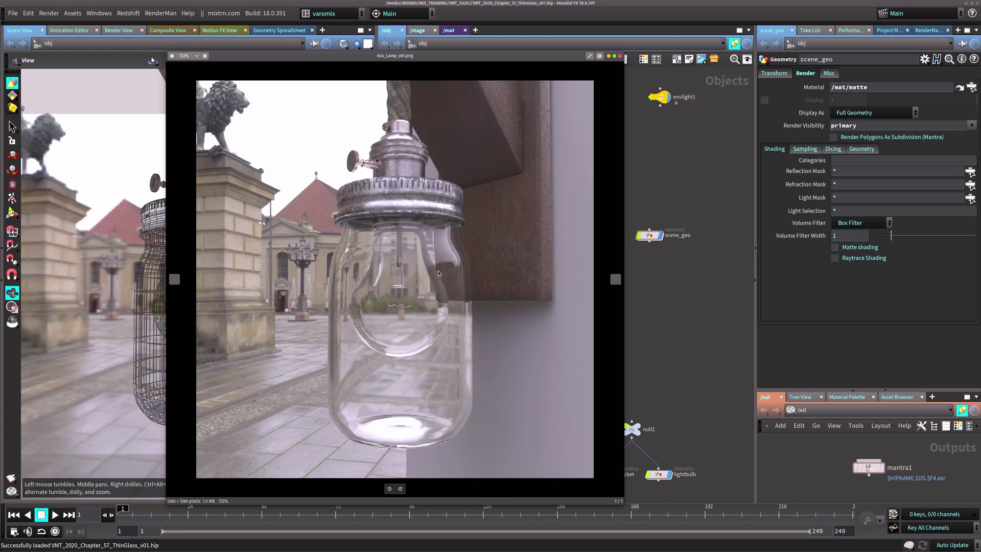
drag(418, 55, 295, 49)
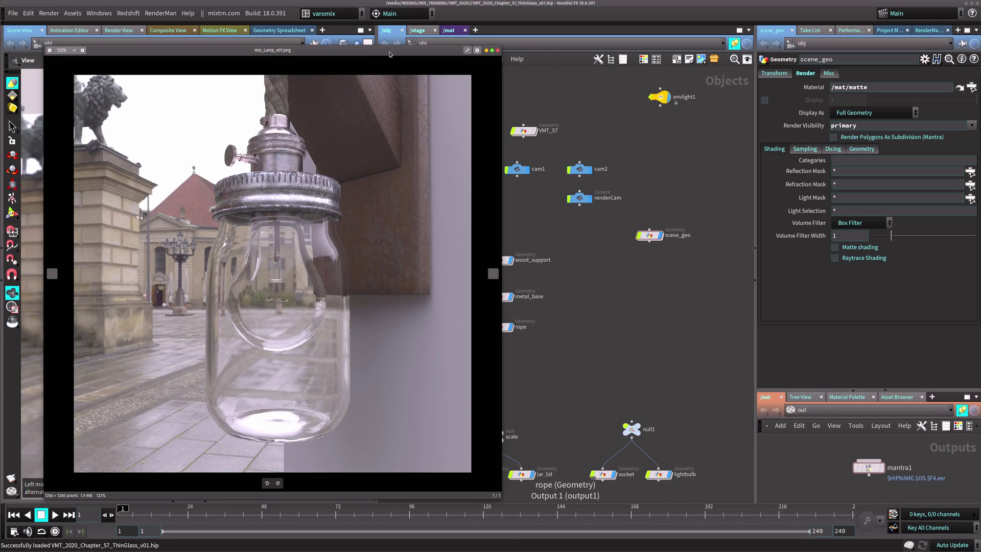
drag(373, 52, 404, 54)
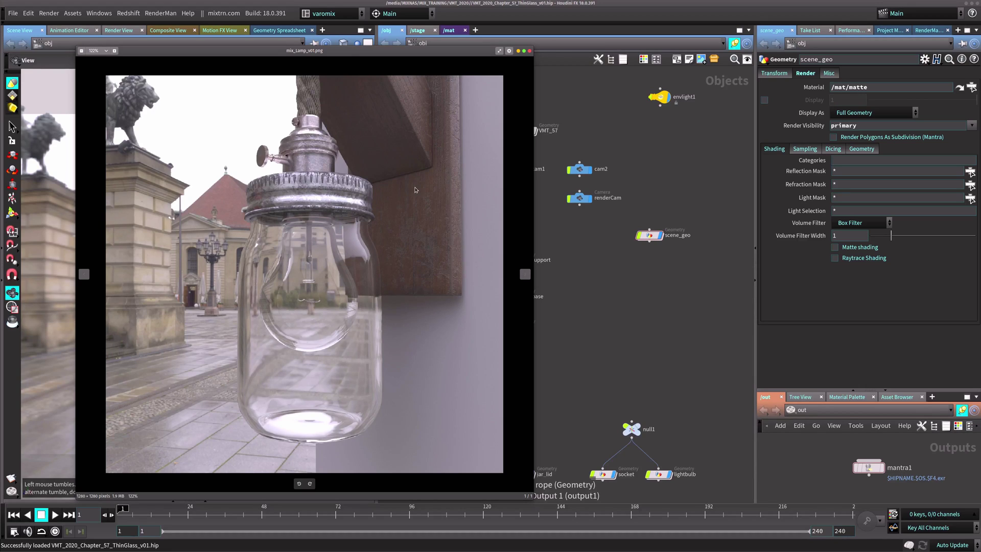
drag(390, 60, 0, 60)
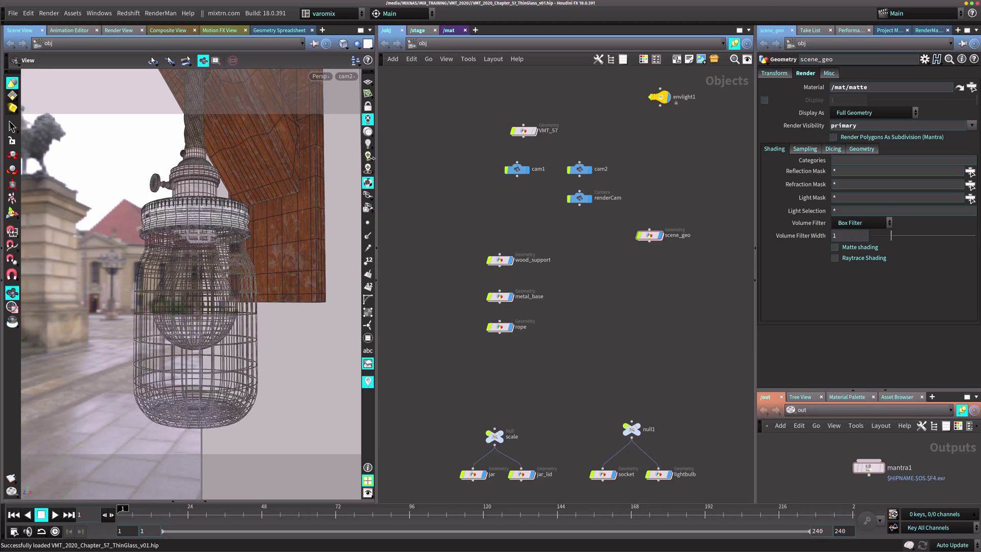
- Hide the jar object and bring up the lightbulb object's render parameters
middle_drag(551, 318, 535, 163)
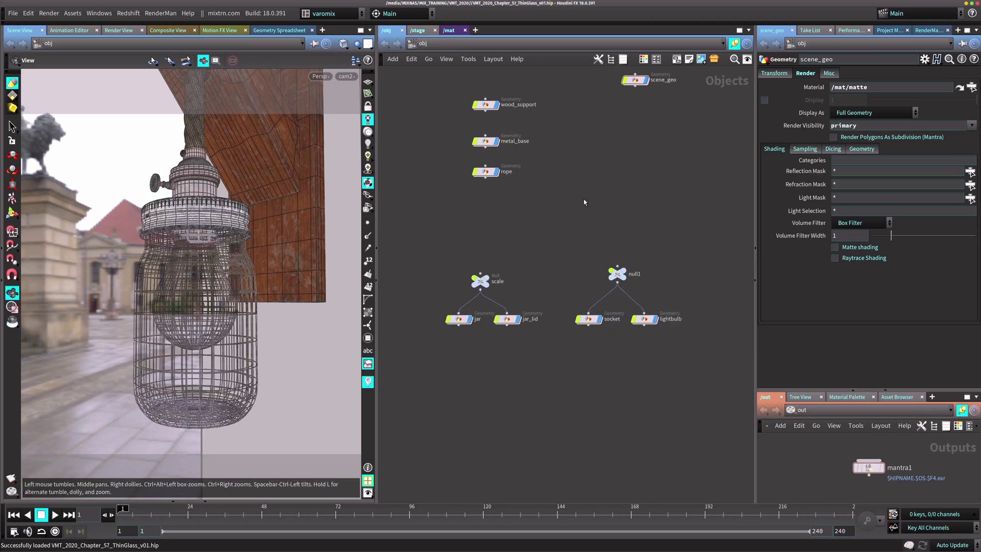
click(470, 319)
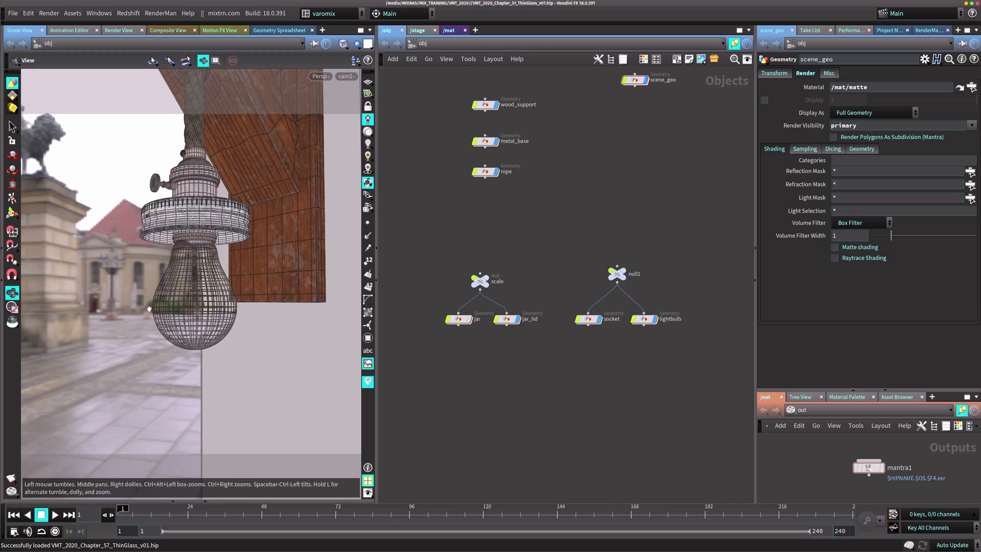
click(644, 319)
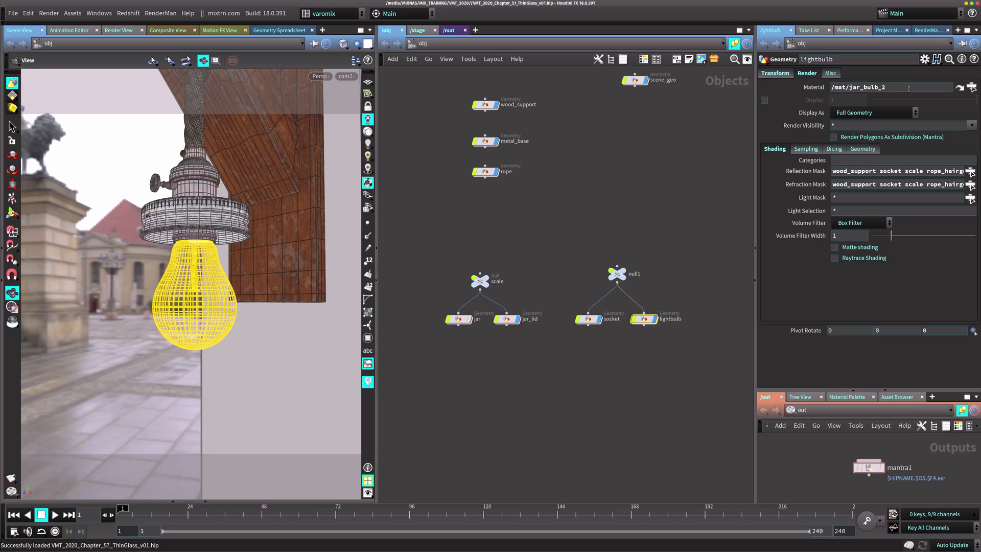
- Add the gallery's Glass material to the /mat network from the Material Palette
click(448, 30)
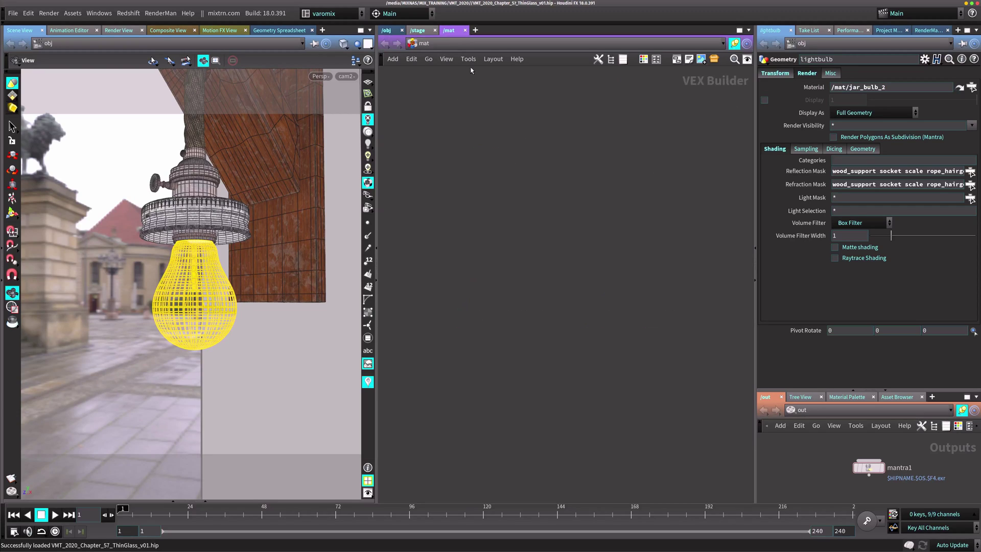
click(99, 13)
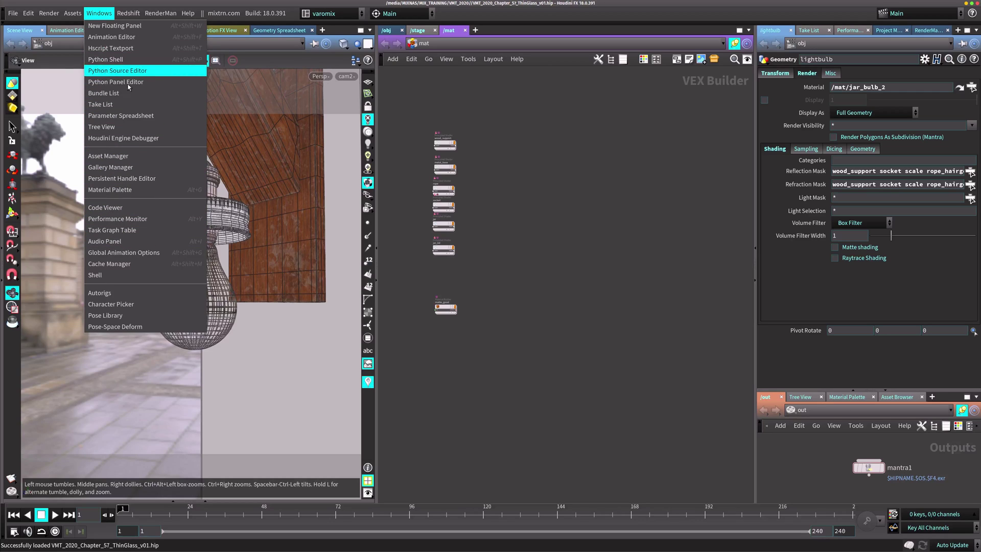
click(132, 191)
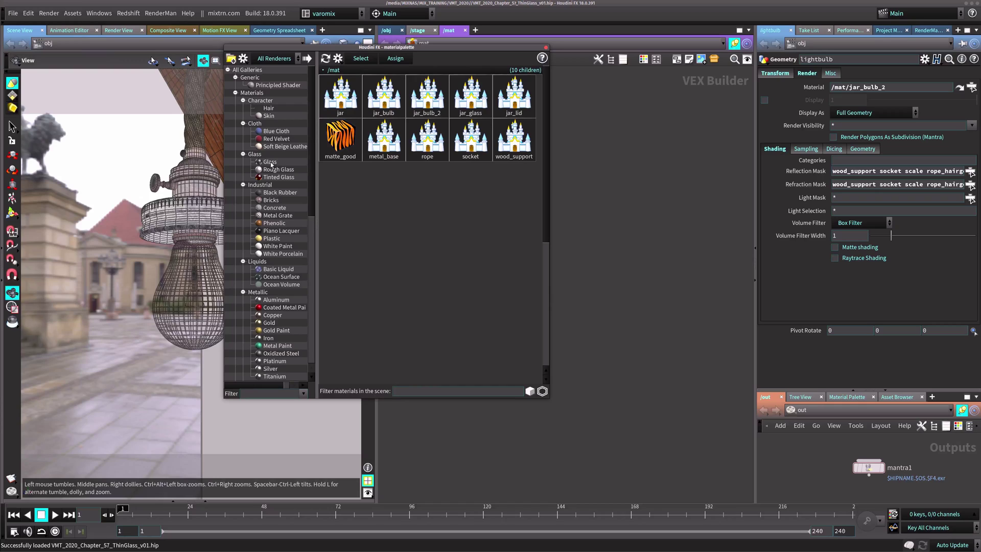
drag(271, 163, 404, 219)
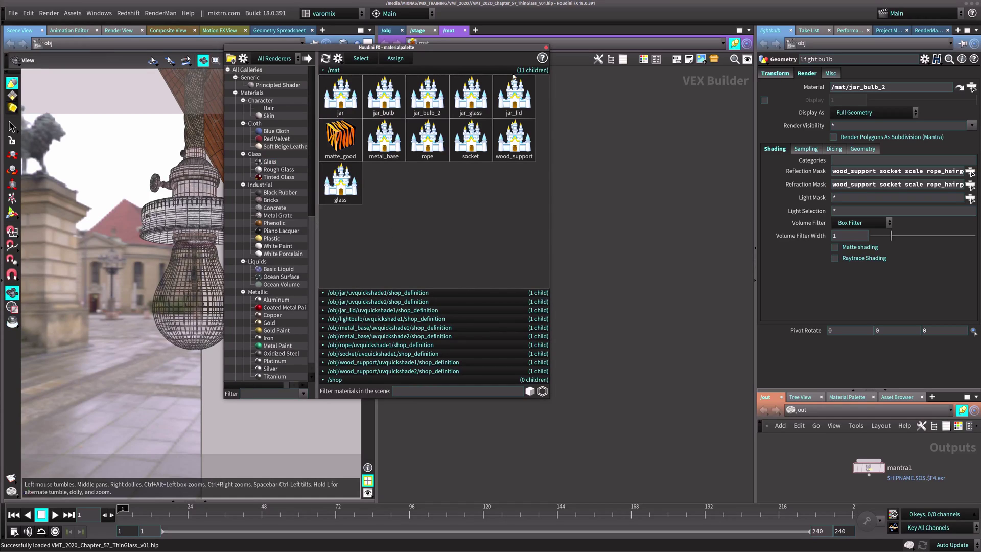
click(546, 48)
- Rename the new glass shader in the /mat network to THIN_glass and shift its node slightly
scroll(526, 216, down, 5)
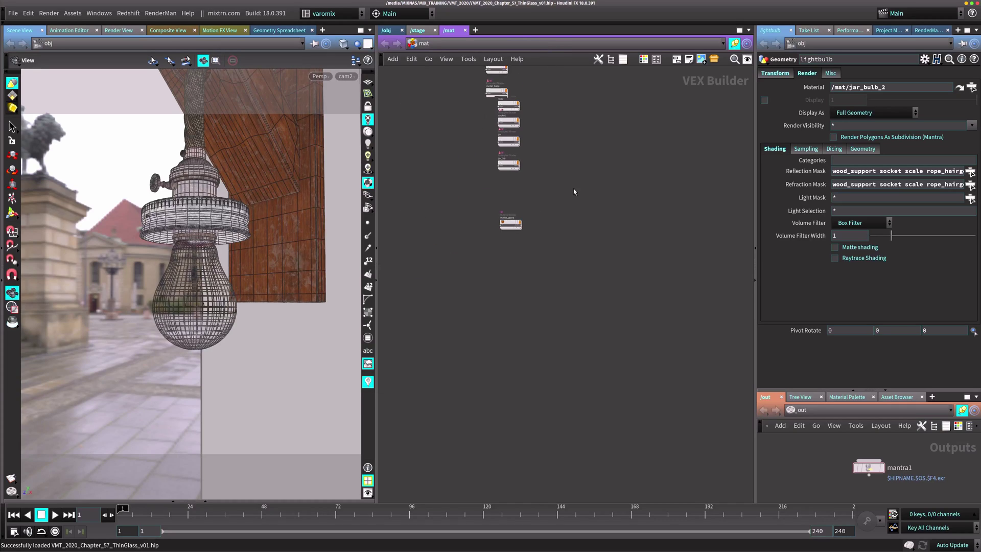
scroll(578, 276, up, 5)
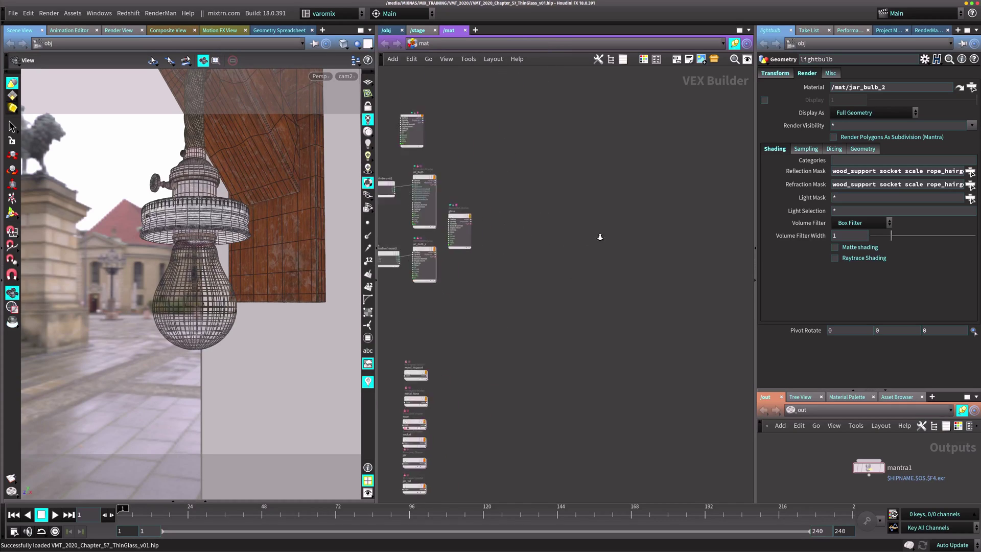
key(l)
middle_drag(609, 190, 471, 215)
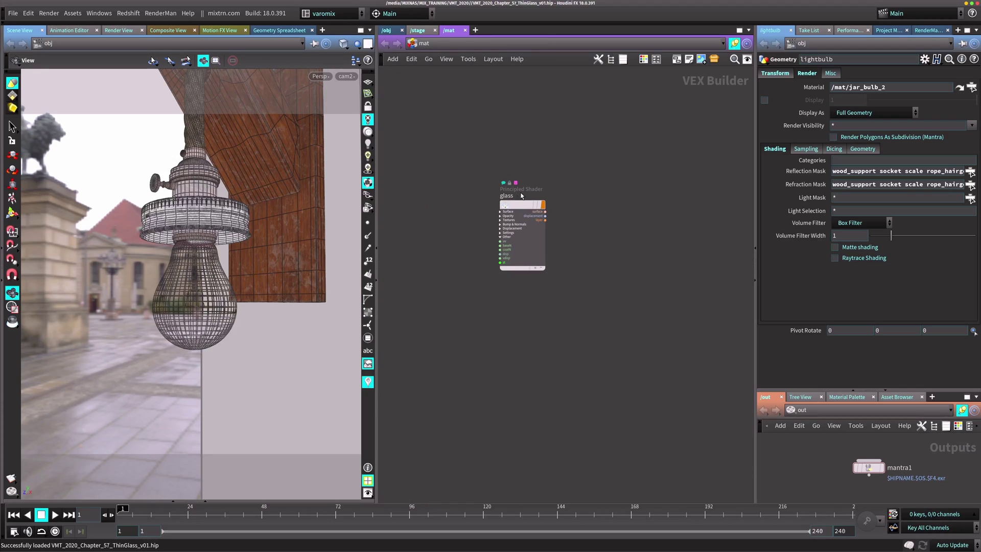
double_click(540, 198)
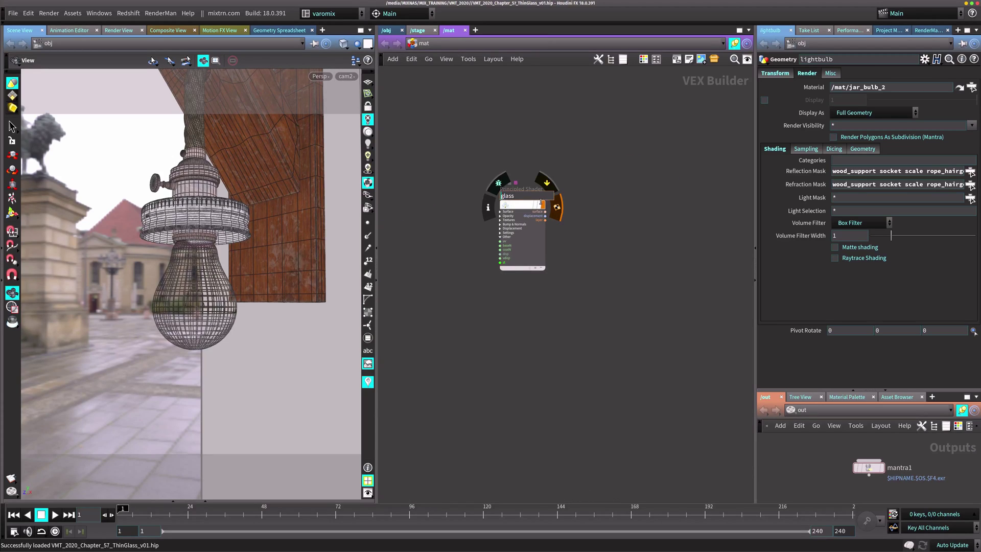
text(THIN_)
key(Return)
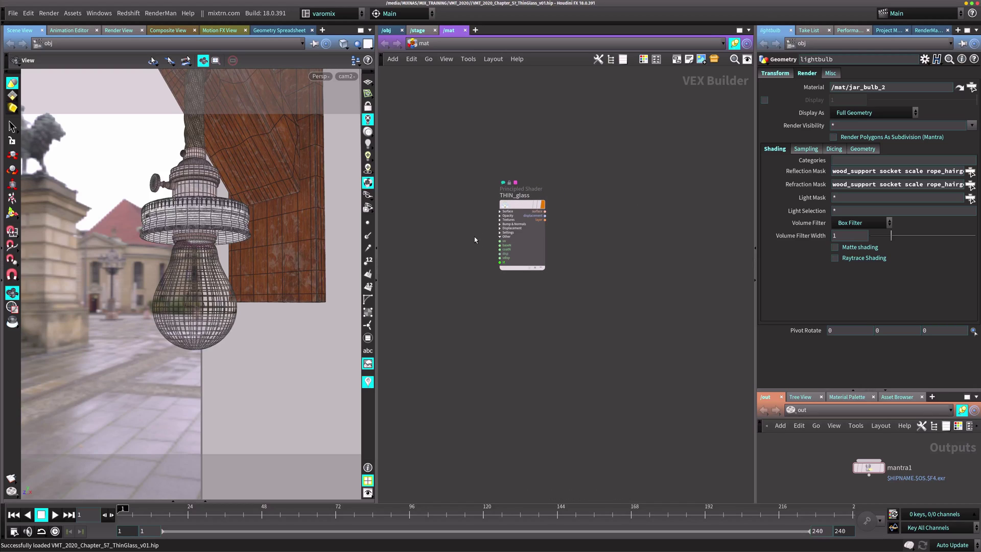
drag(510, 225, 488, 213)
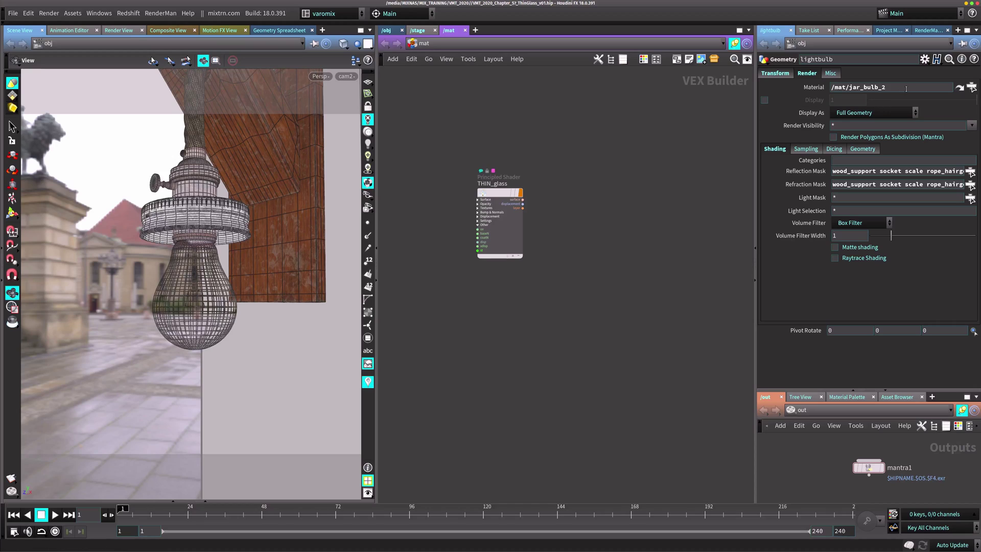
- Load the Glass preset on the THIN_glass principled shader
click(498, 194)
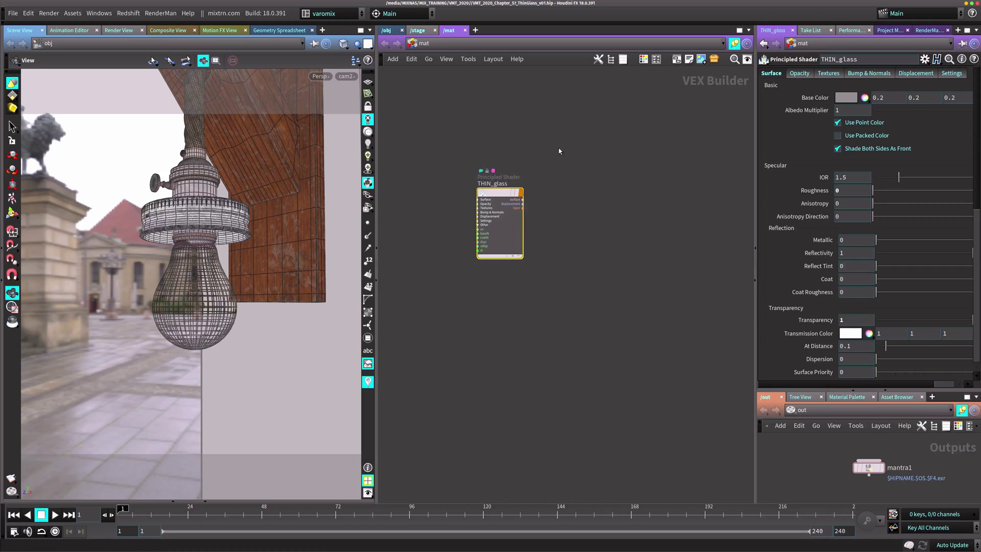
click(924, 59)
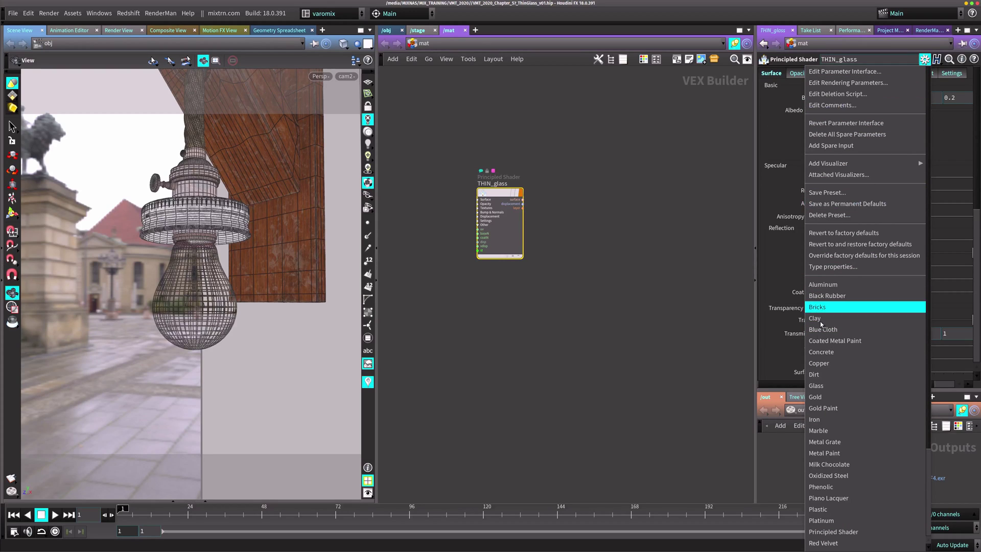
click(828, 386)
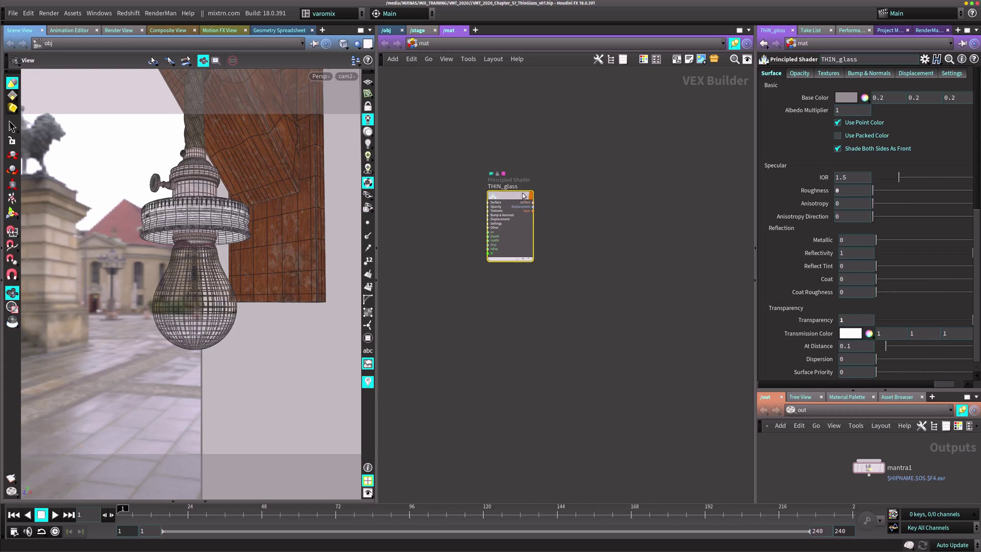
- Assign the /mat/THIN_glass material to the lightbulb object
click(385, 44)
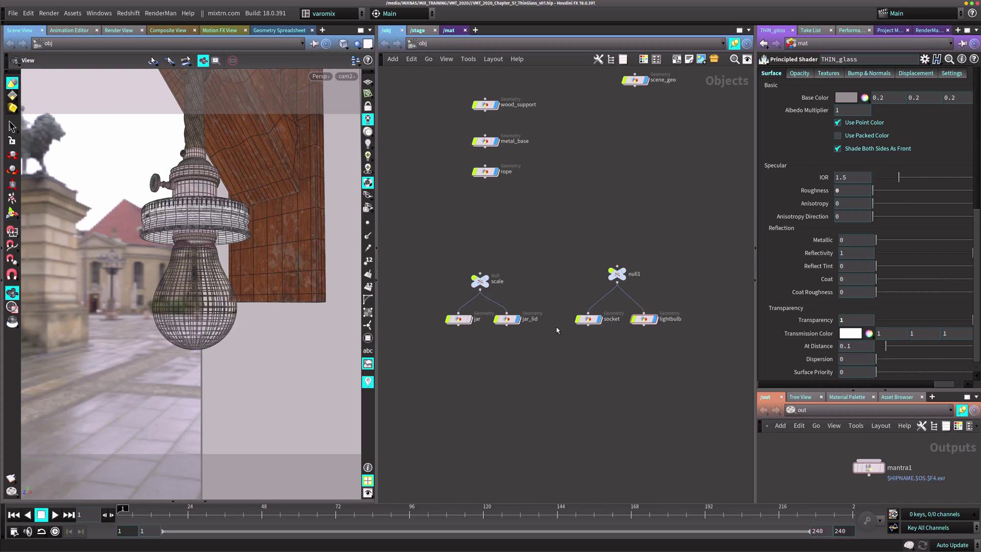
click(643, 319)
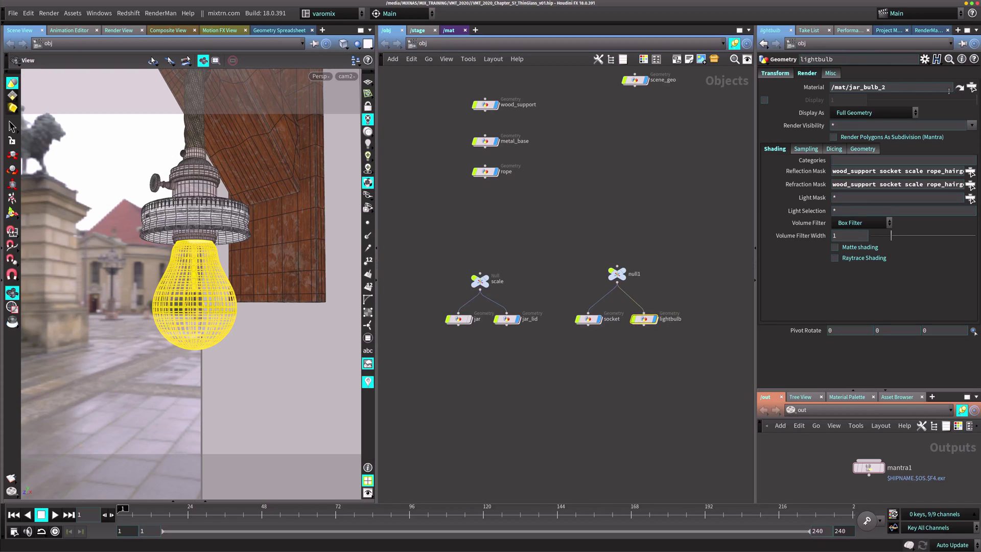
click(971, 87)
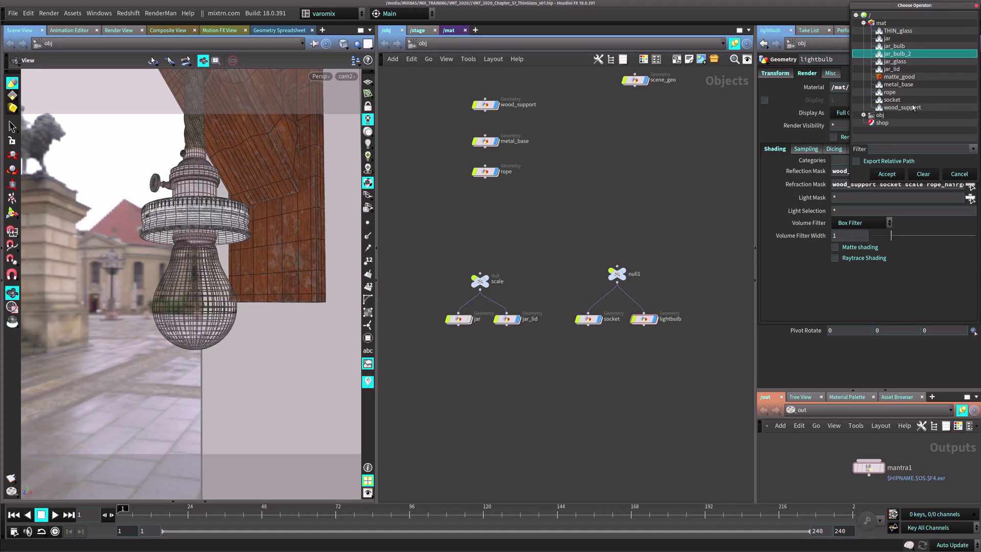
double_click(897, 31)
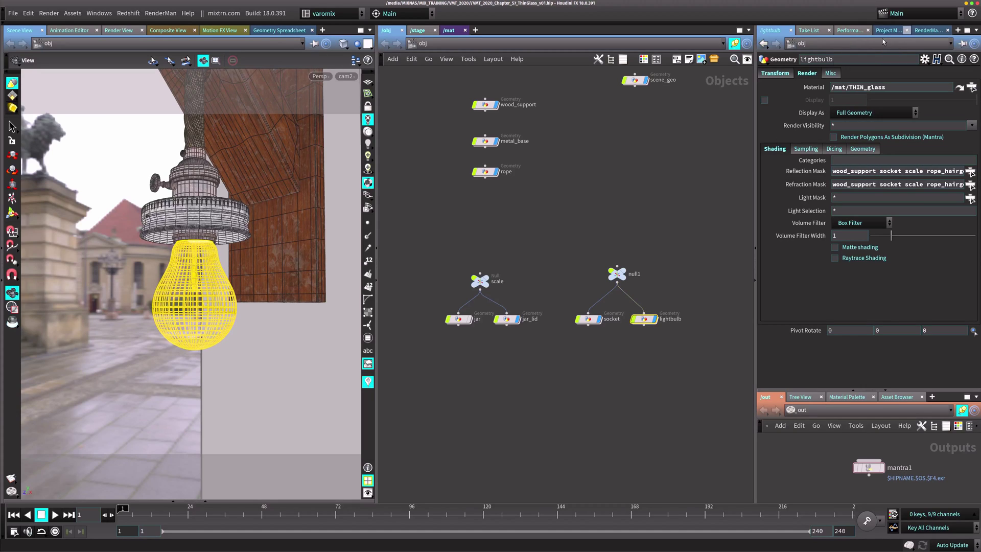
click(477, 422)
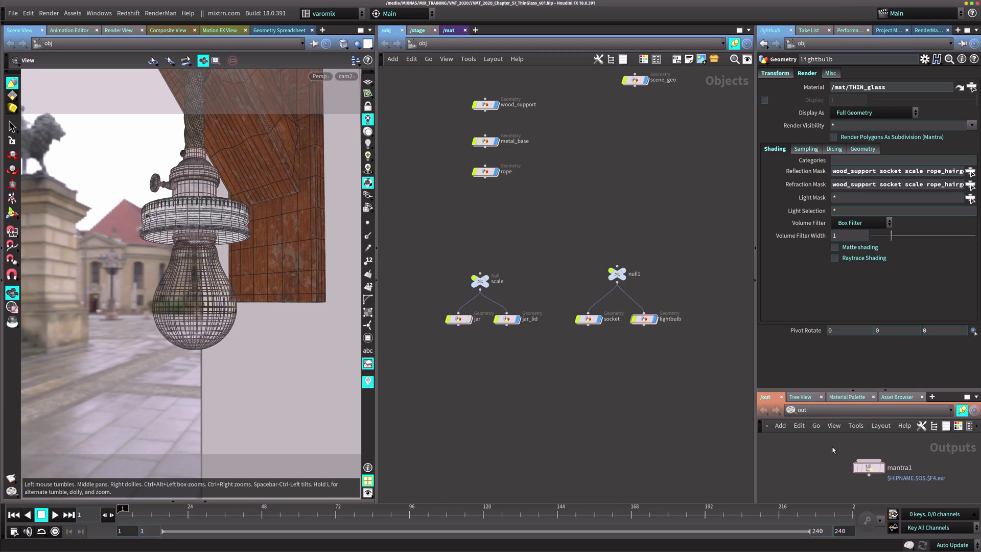
- Examine the mantra1 node's pixel filter options and its rendering sampling settings
click(869, 467)
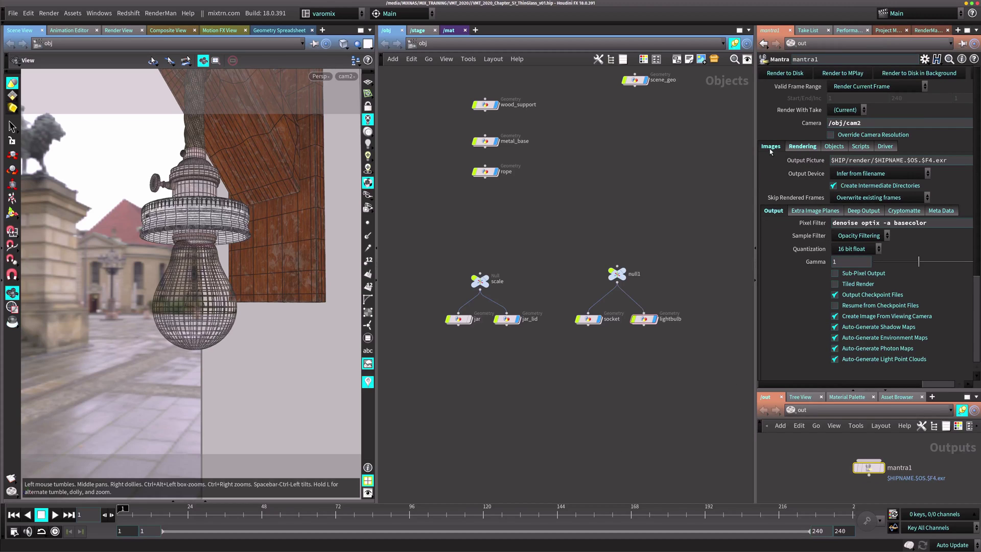
drag(755, 145, 710, 144)
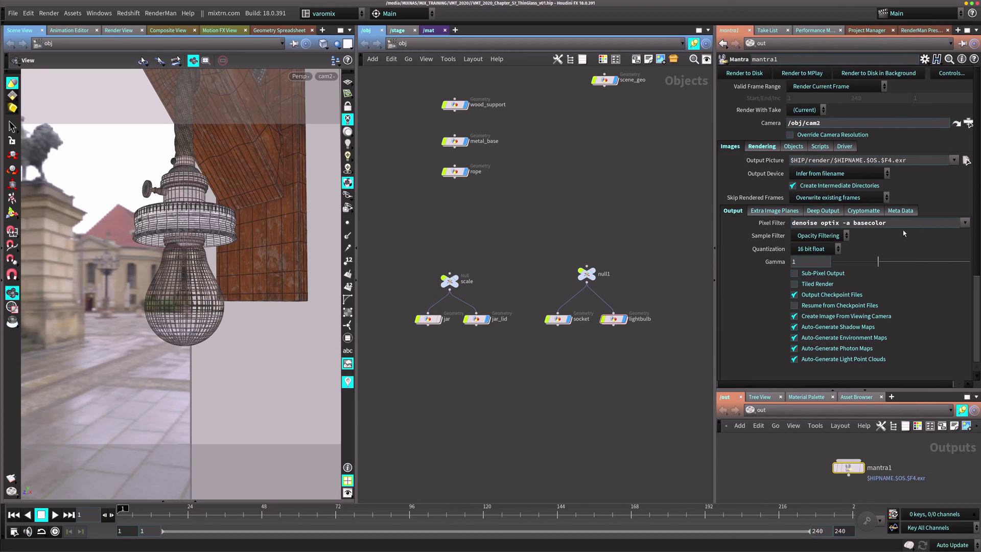
click(964, 223)
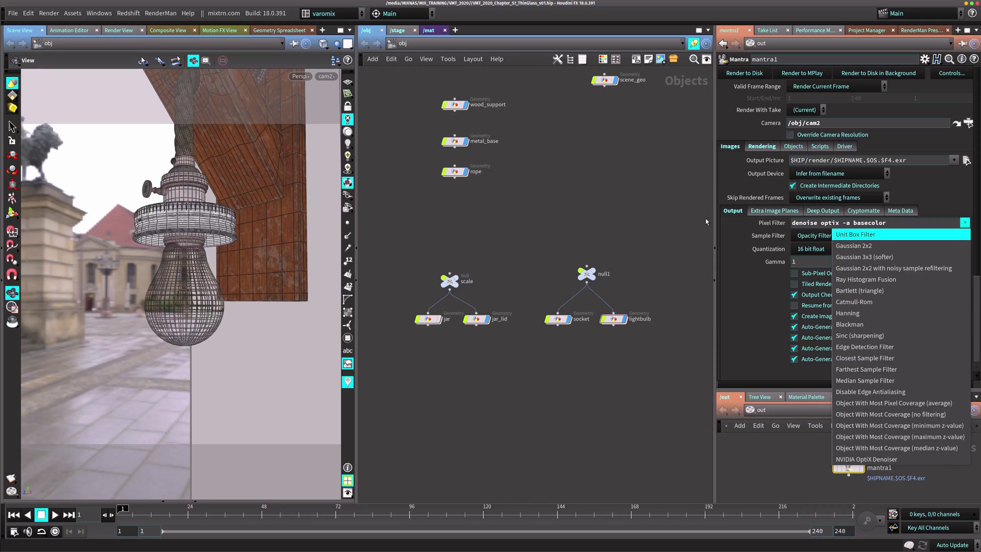
click(853, 246)
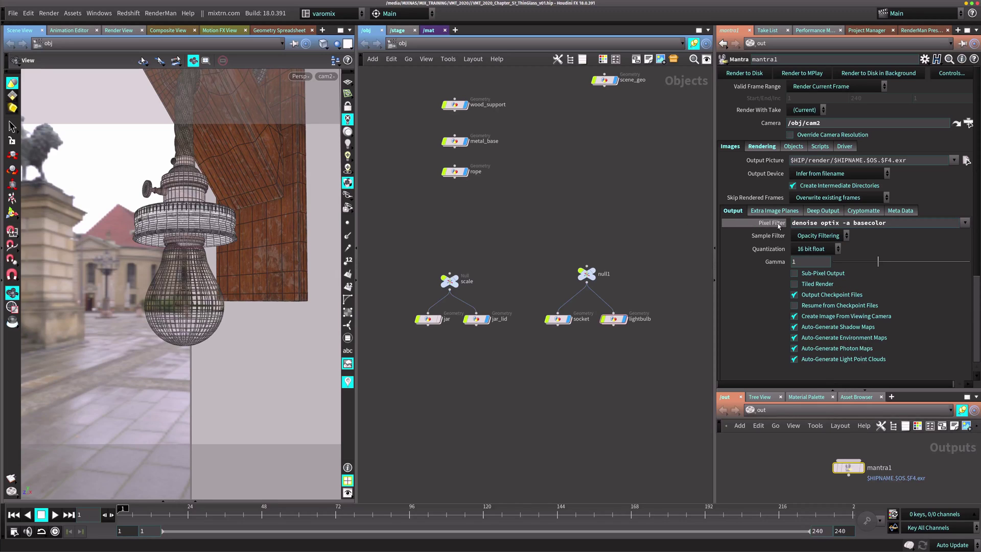
click(760, 146)
click(736, 198)
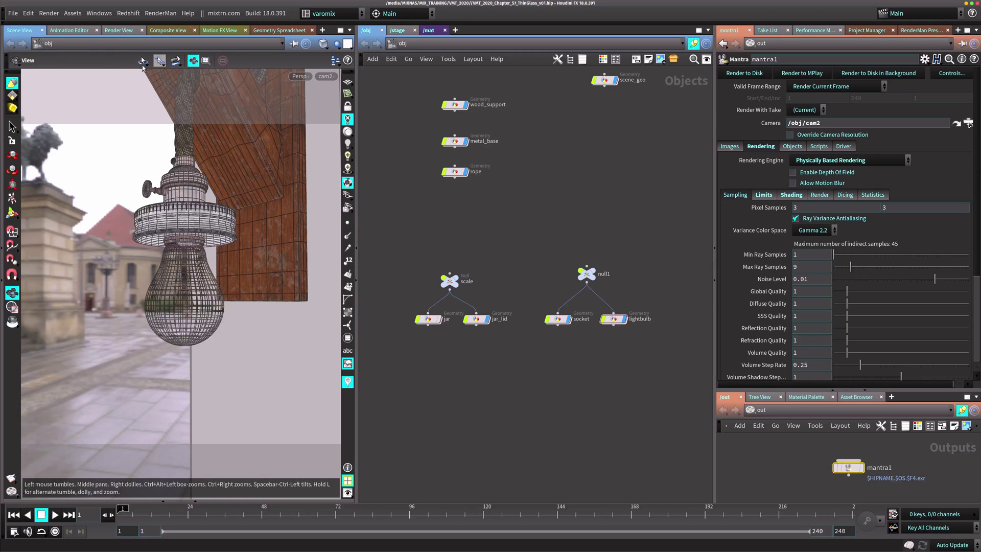
- Render mantra1 in the Render View through /obj/cam2 and restrict the render region to the area around the lightbulb
click(126, 31)
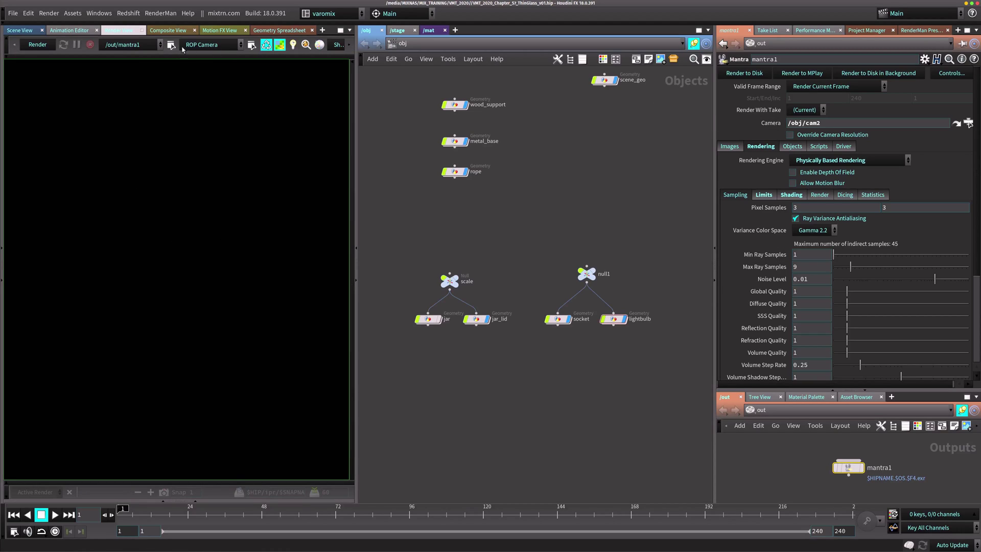
click(200, 45)
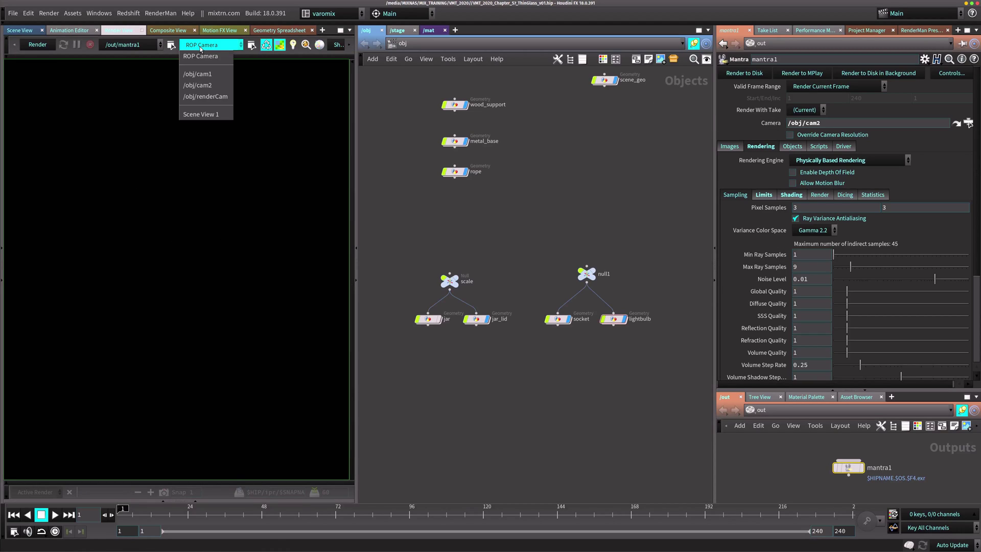
click(206, 85)
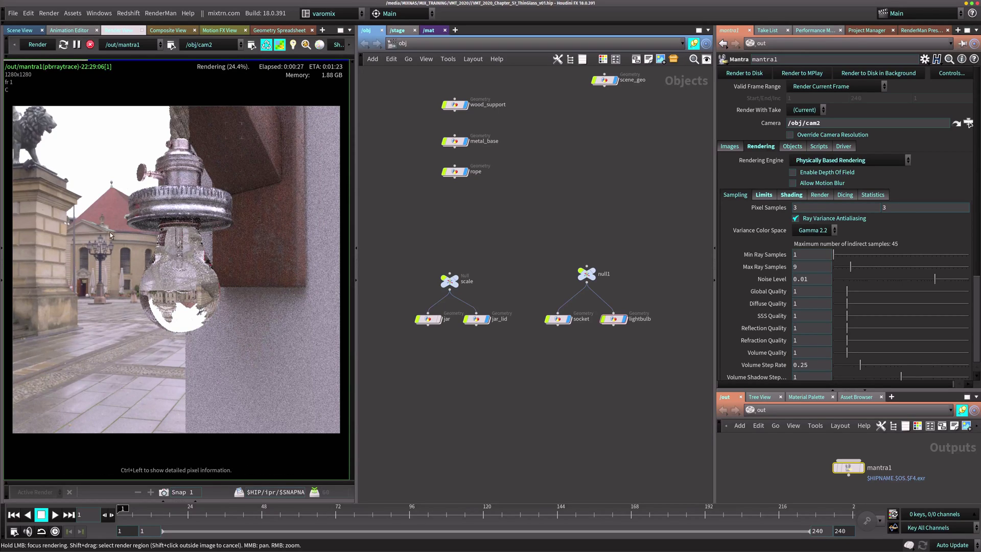
shift+drag(115, 190, 252, 358)
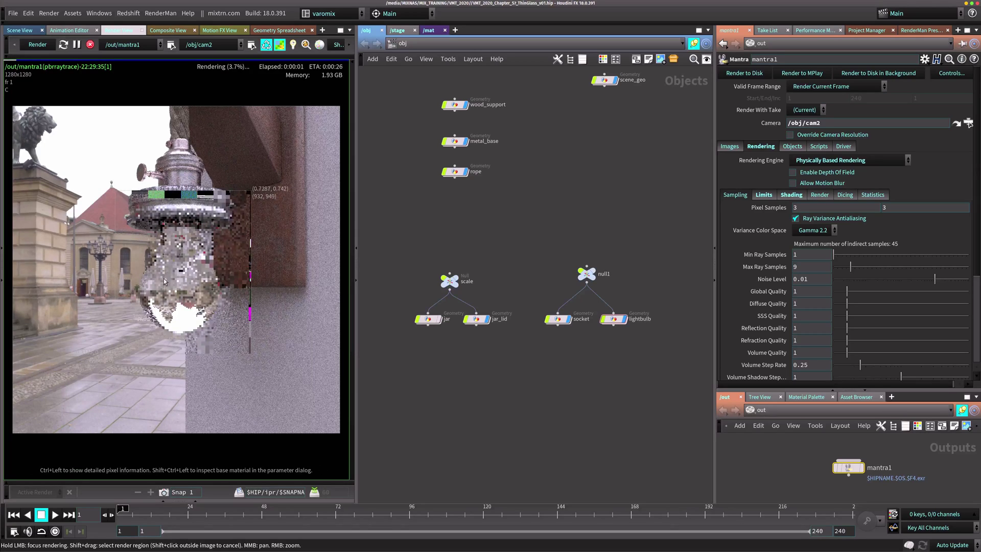
- Set the THIN_glass shader's IOR to 1 and test it in the close-up lightbulb render
right_drag(194, 260, 270, 258)
mouse_move(239, 290)
middle_down()
mouse_move(228, 276)
mouse_move(222, 285)
middle_up()
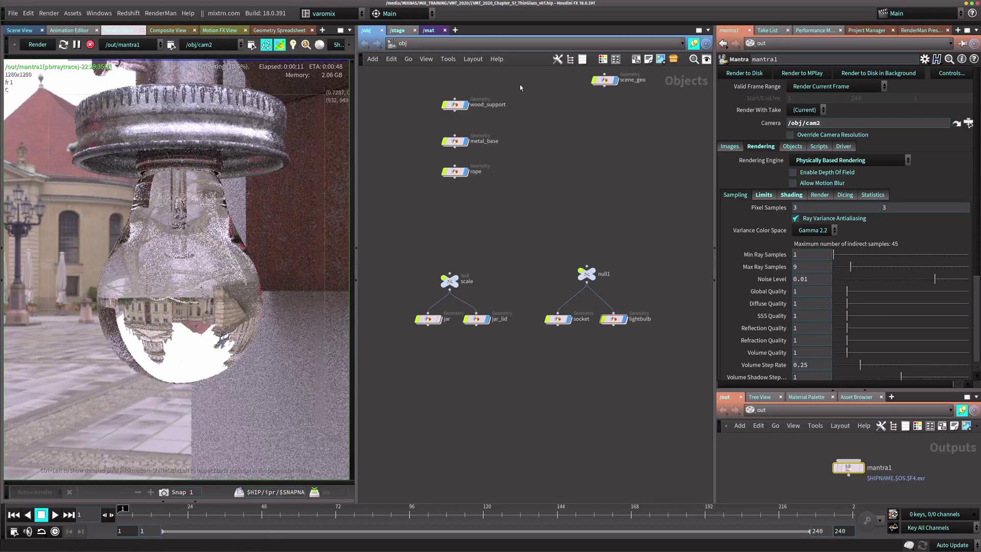
click(428, 31)
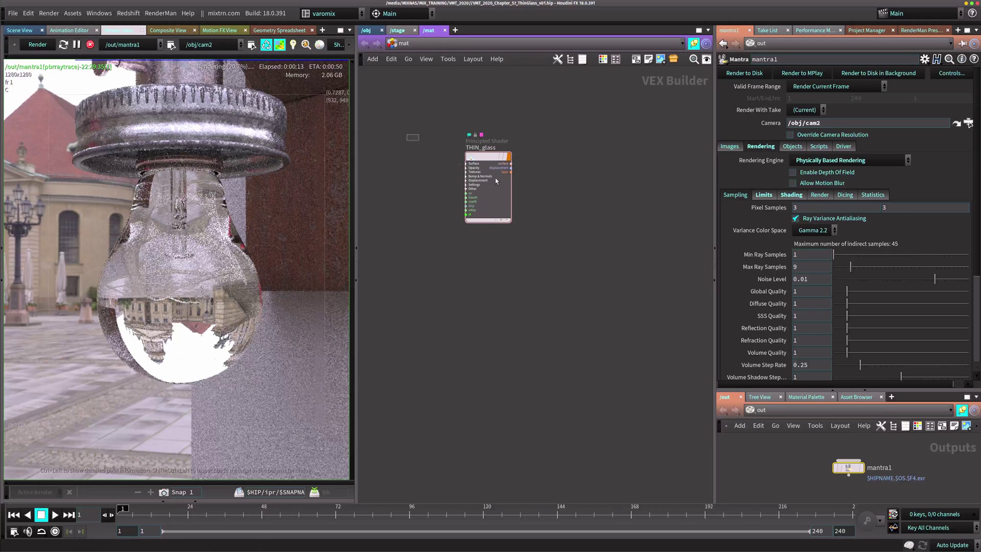
click(495, 178)
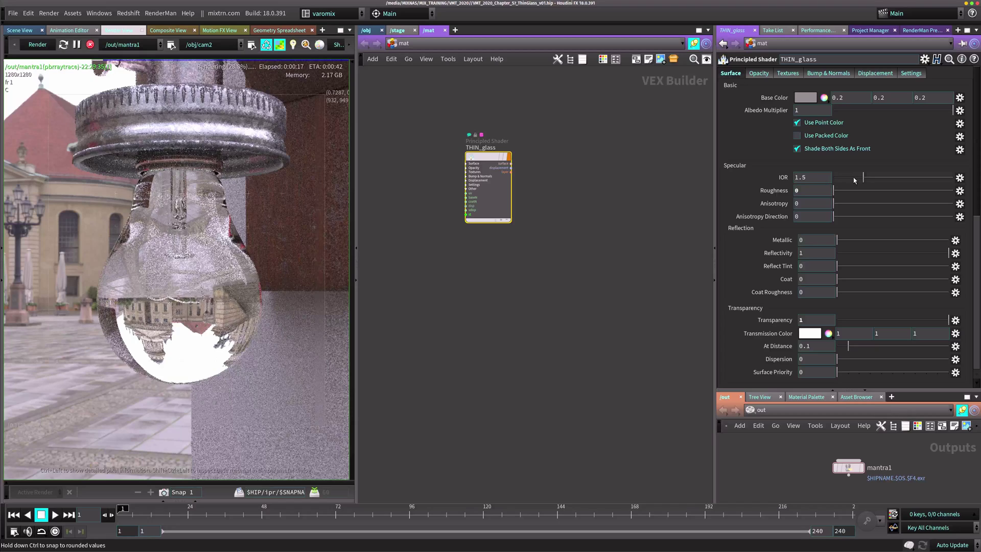
drag(863, 177, 833, 177)
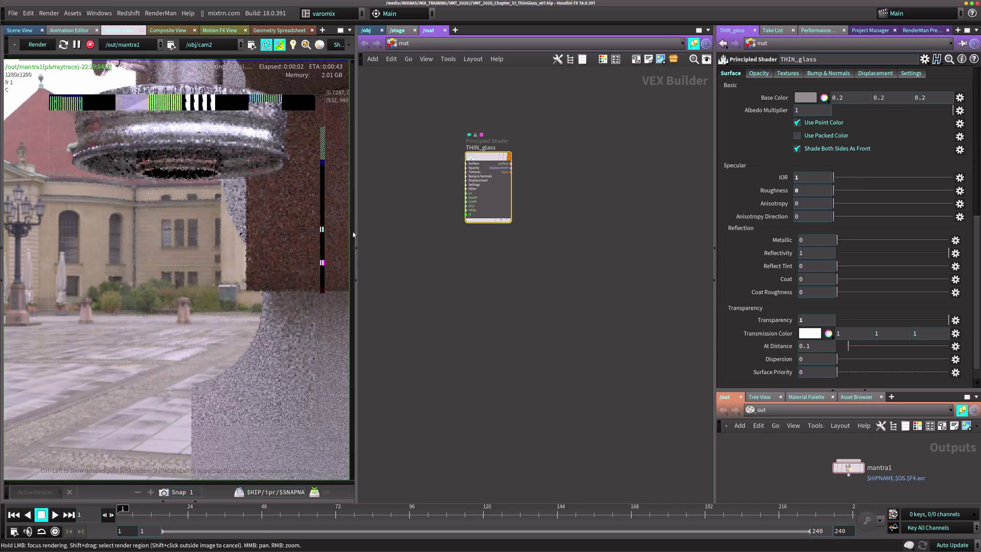
- Set the THIN_glass IOR to 1.01 and test it in the lightbulb render
click(807, 178)
text(1.0)
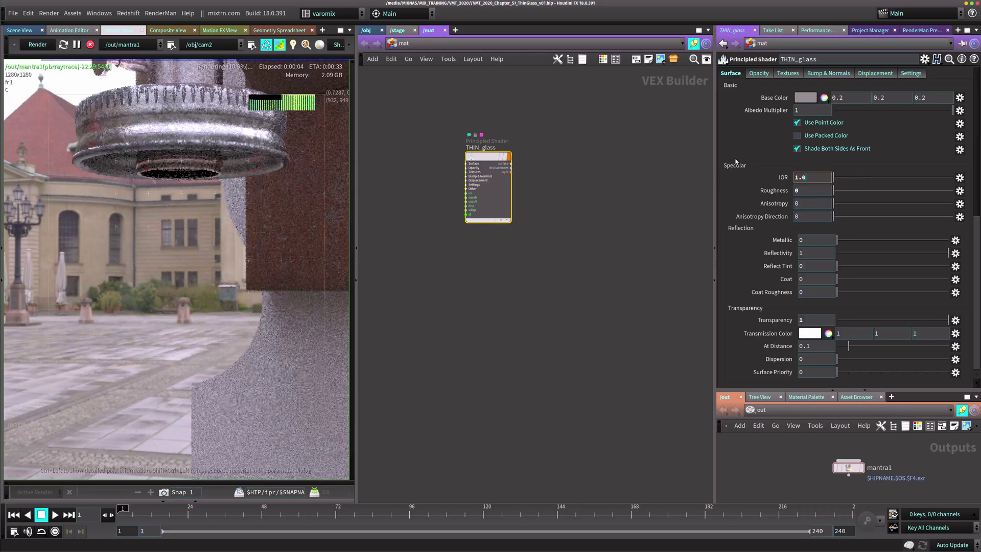
text(1)
key(Return)
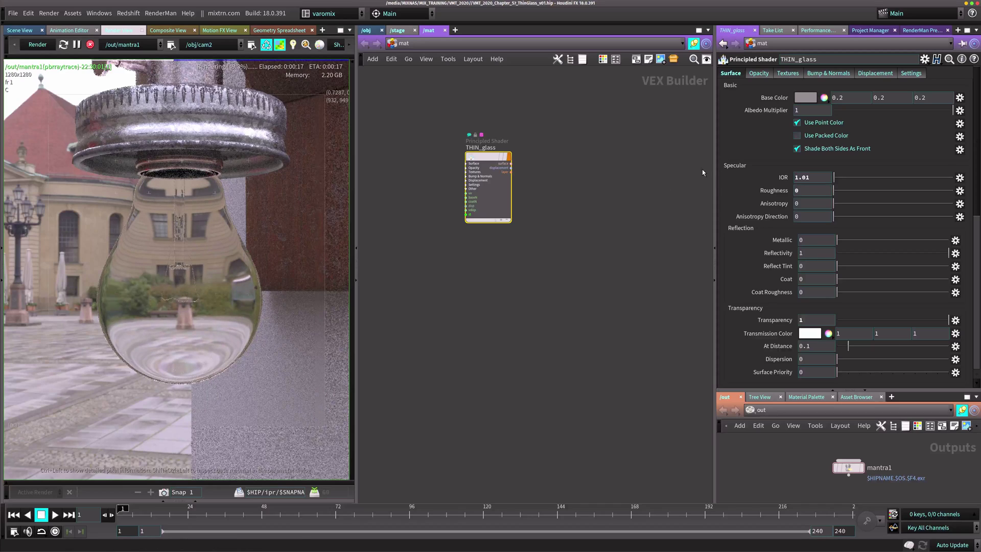
- Test the THIN_glass IOR at 1.1 in the render, and restore it to 1.5
key(Return)
text(10)
key(Return)
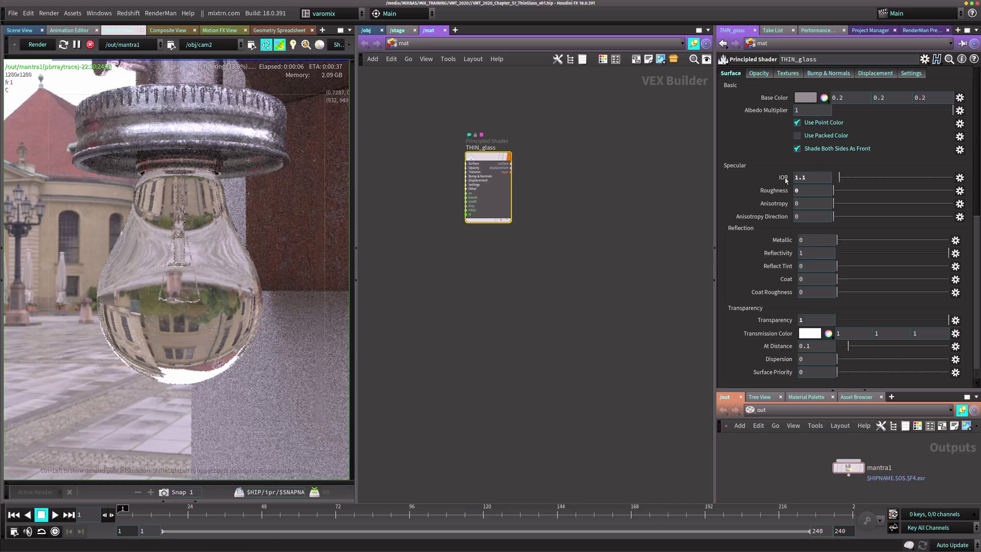
click(862, 178)
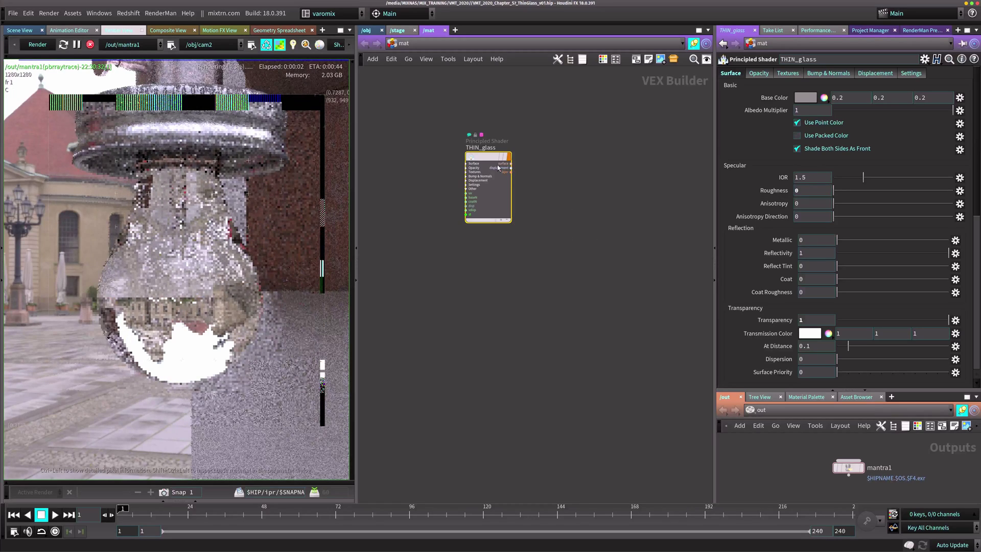
- Add a Thin Film Fresnel node beside the THIN_glass shader and space the two nodes apart
drag(499, 167, 583, 170)
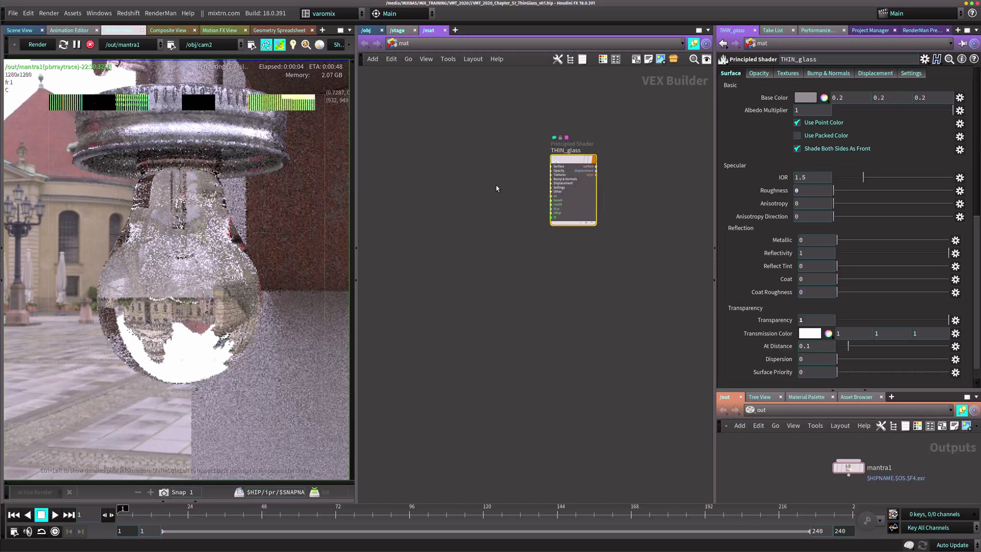
click(461, 190)
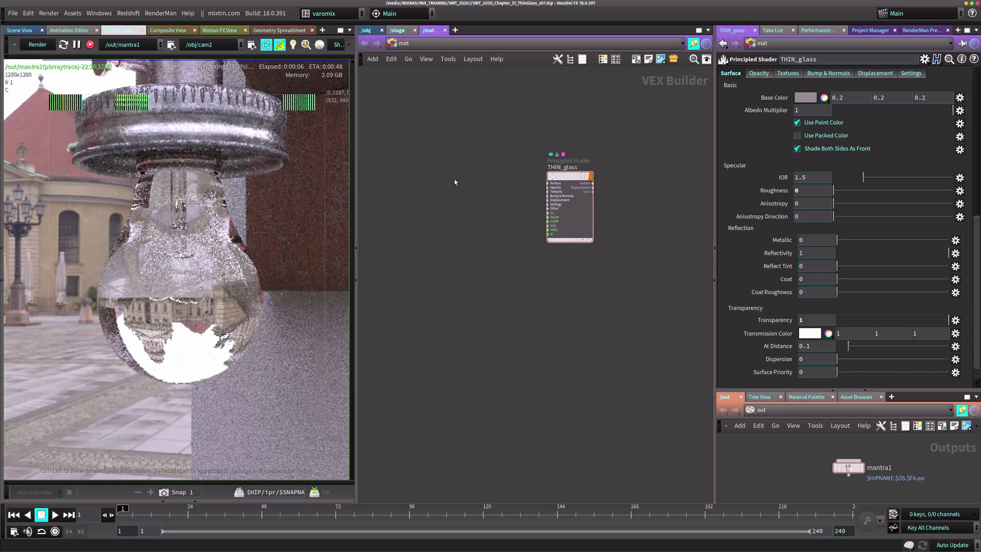
key(Tab)
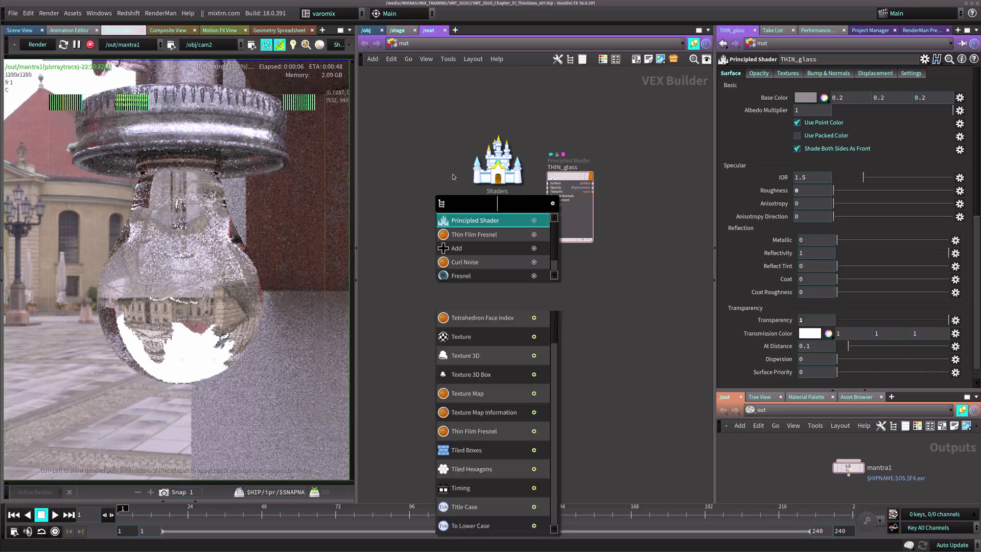
text(thin)
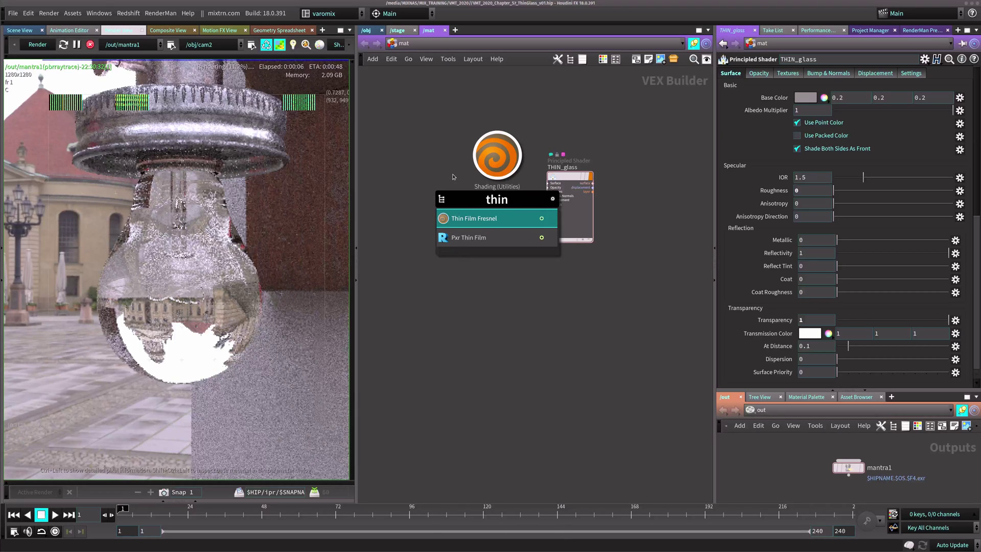
click(494, 218)
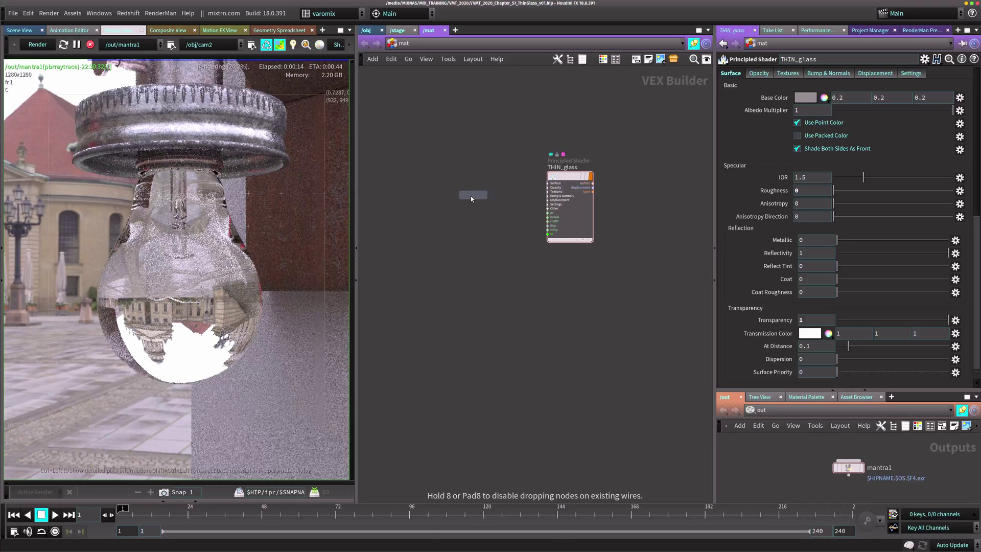
click(450, 199)
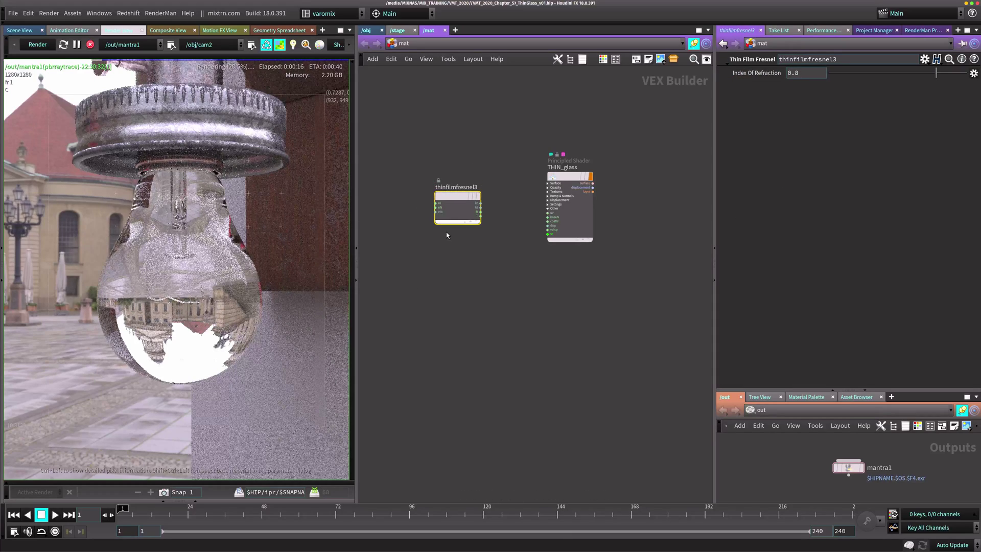
scroll(446, 232, up, 3)
middle_drag(537, 250, 473, 262)
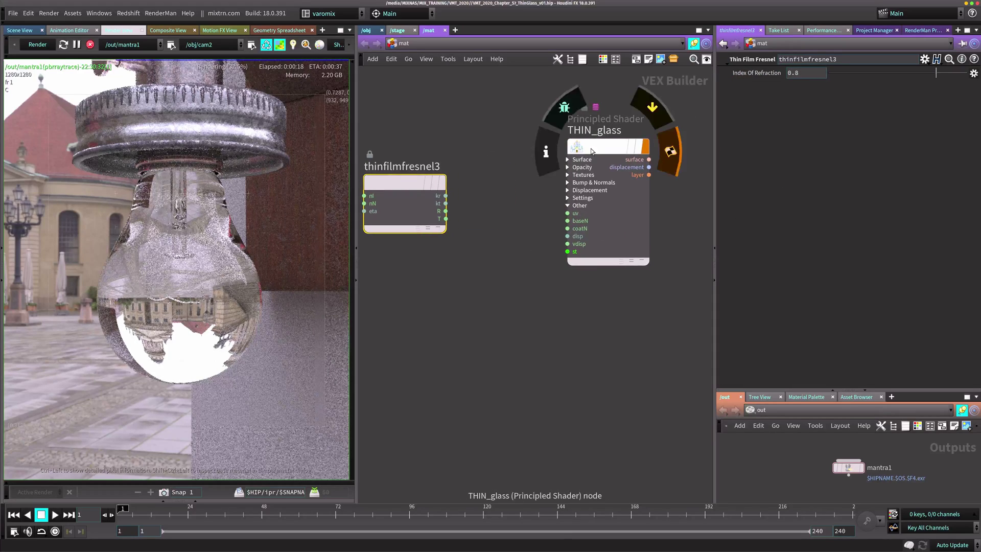
drag(608, 146, 598, 156)
drag(419, 184, 448, 182)
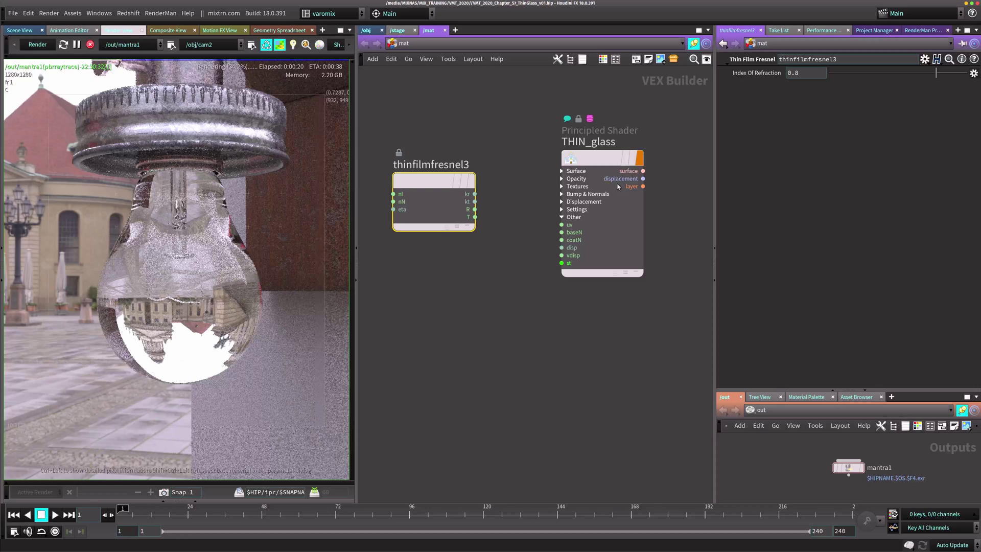
- Connect the Thin Film Fresnel node's kr output to the opac input of THIN_glass
click(562, 179)
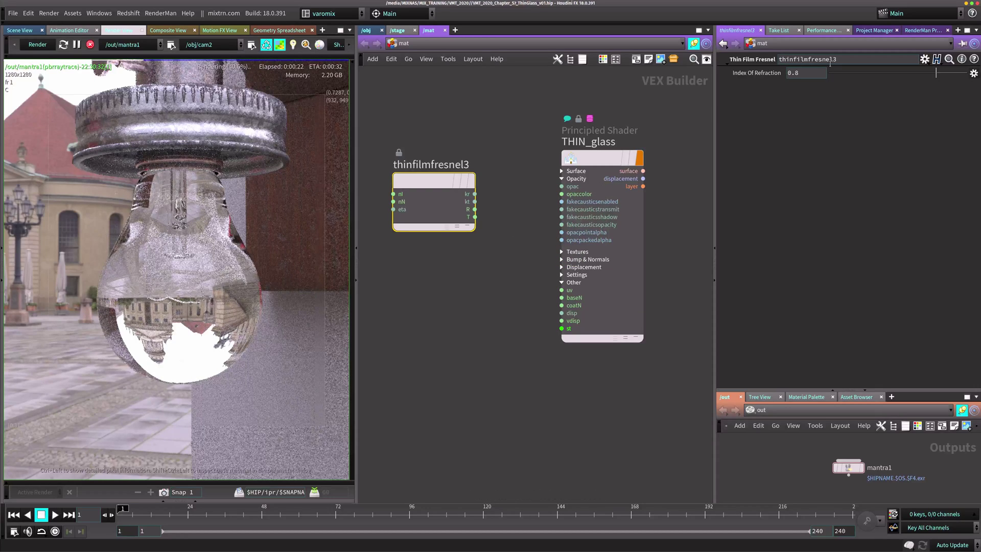
click(606, 209)
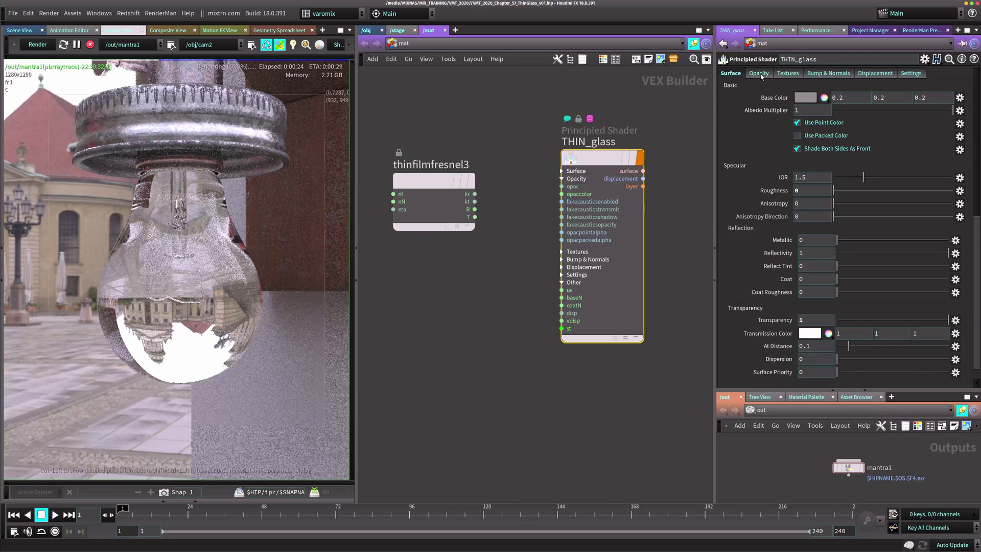
click(760, 73)
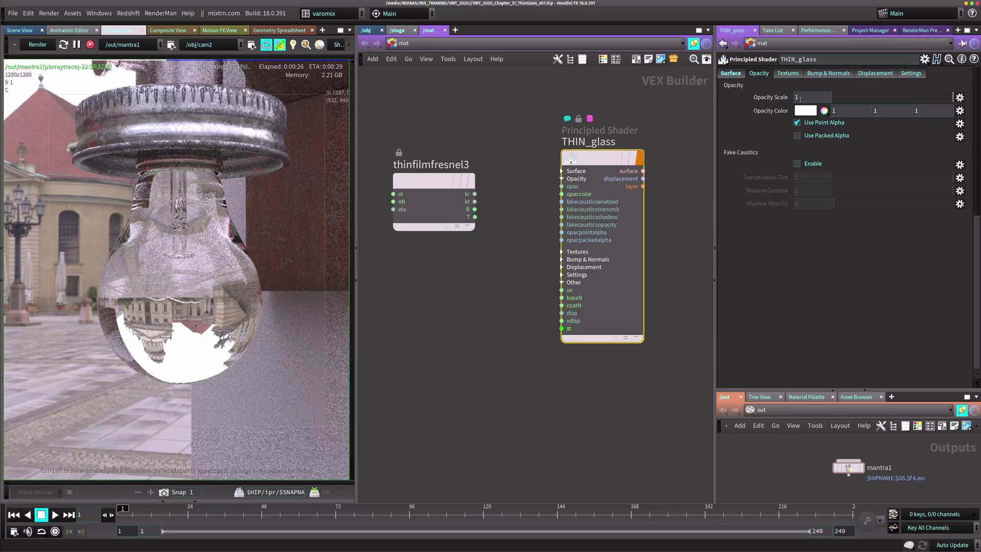
mouse_move(603, 131)
click(474, 194)
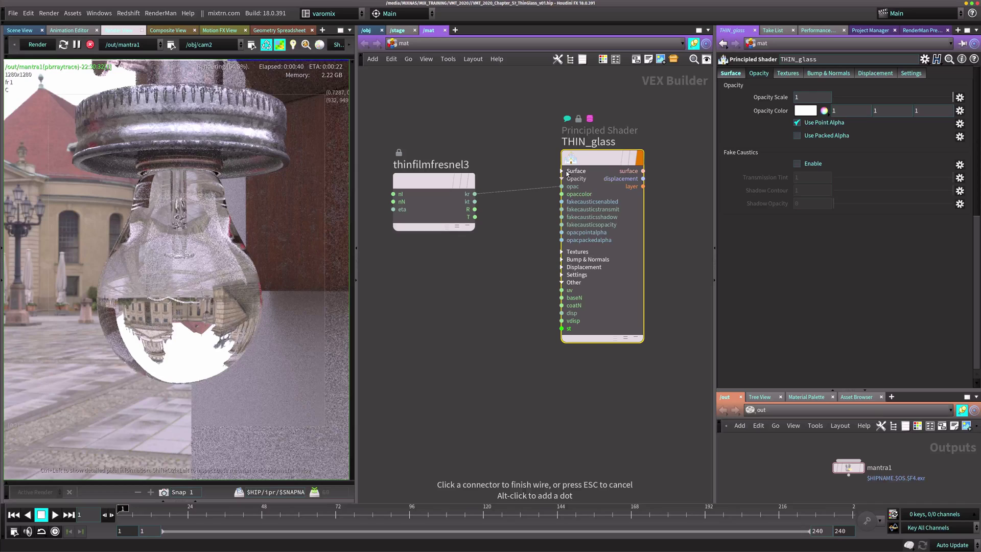
click(562, 186)
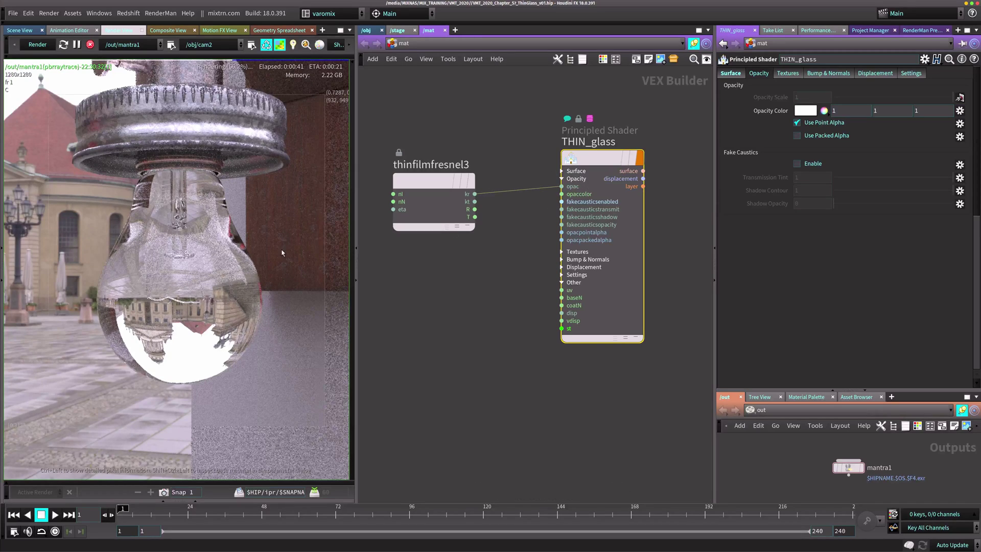
- Take a snapshot of the lightbulb render and examine mantra1's rendering limits
click(164, 492)
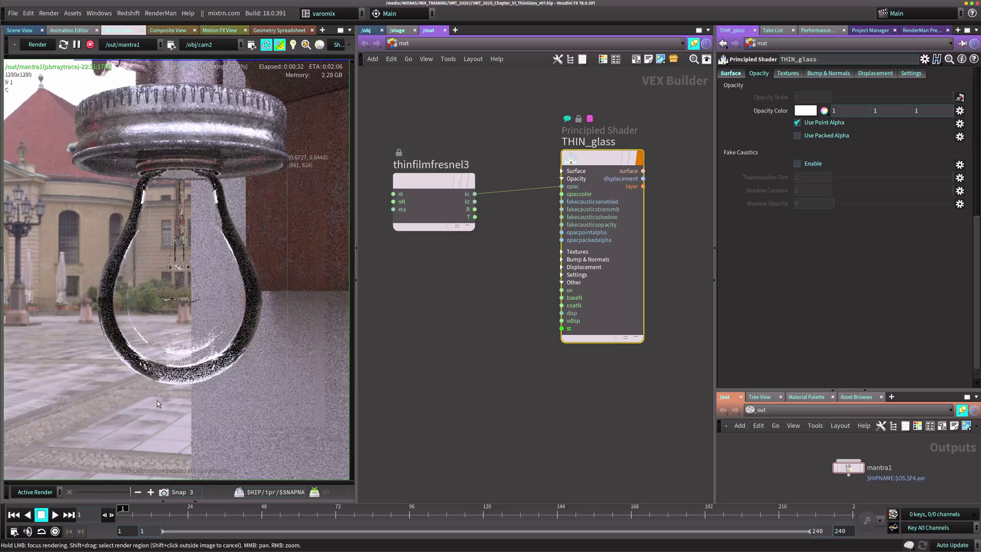
click(192, 176)
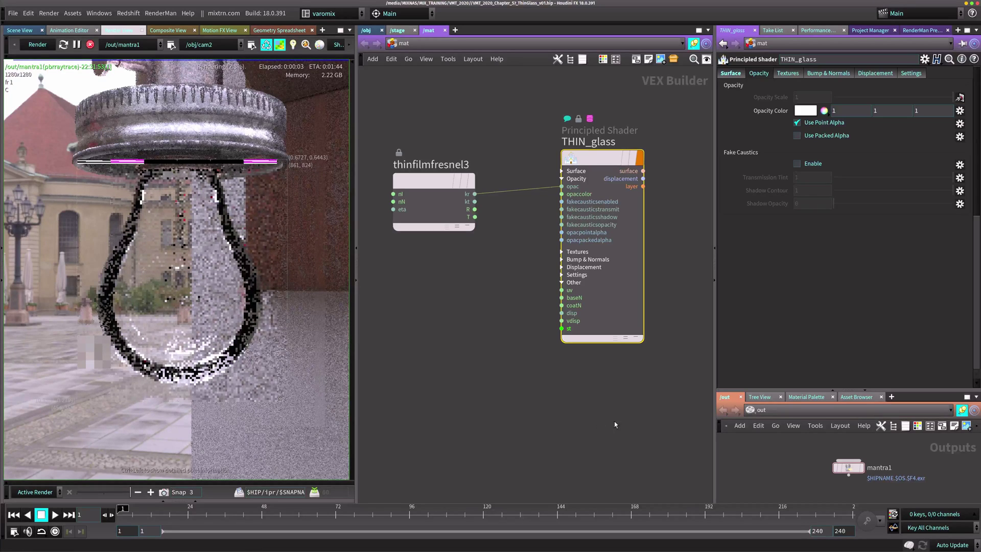
click(848, 467)
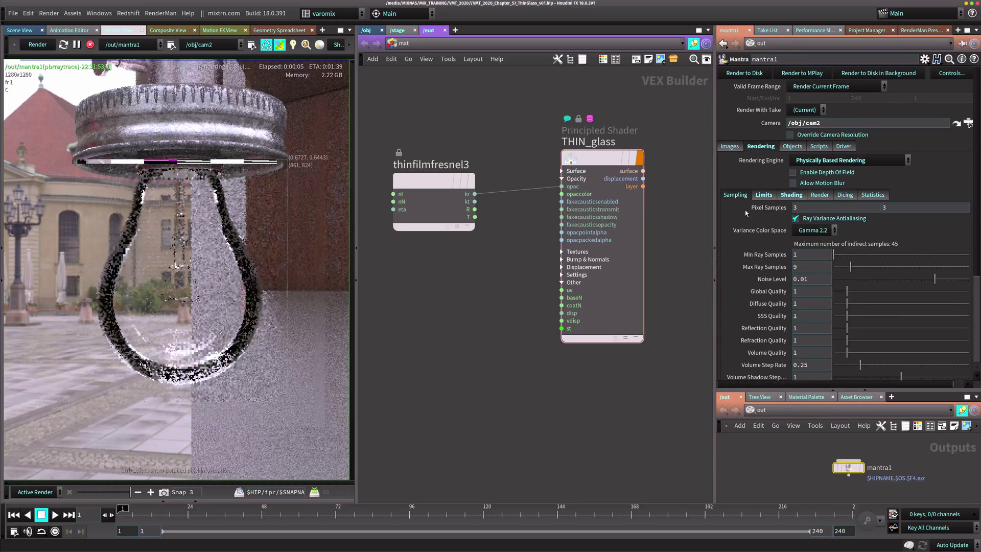
click(766, 196)
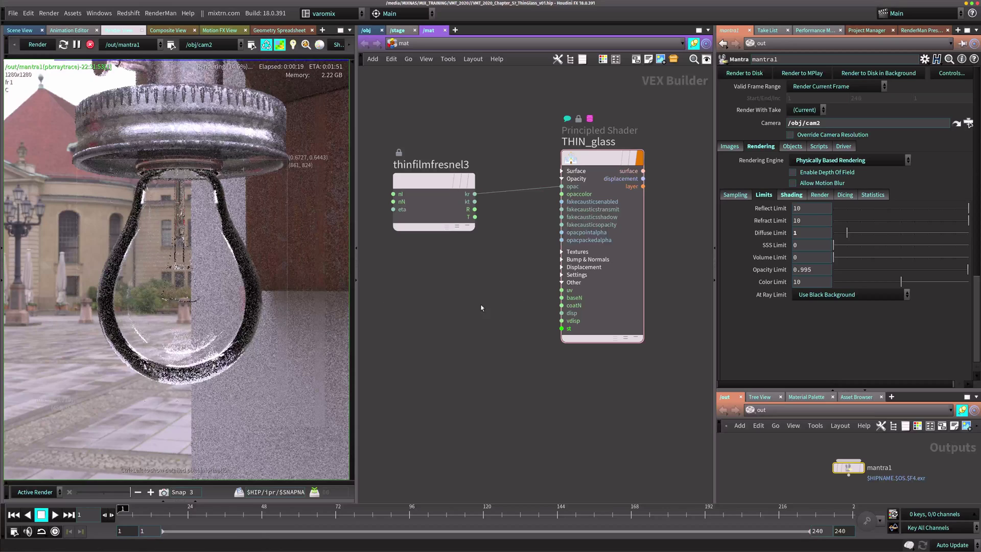
- Allow editing of the THIN_glass shader's contents
middle_drag(482, 297, 440, 278)
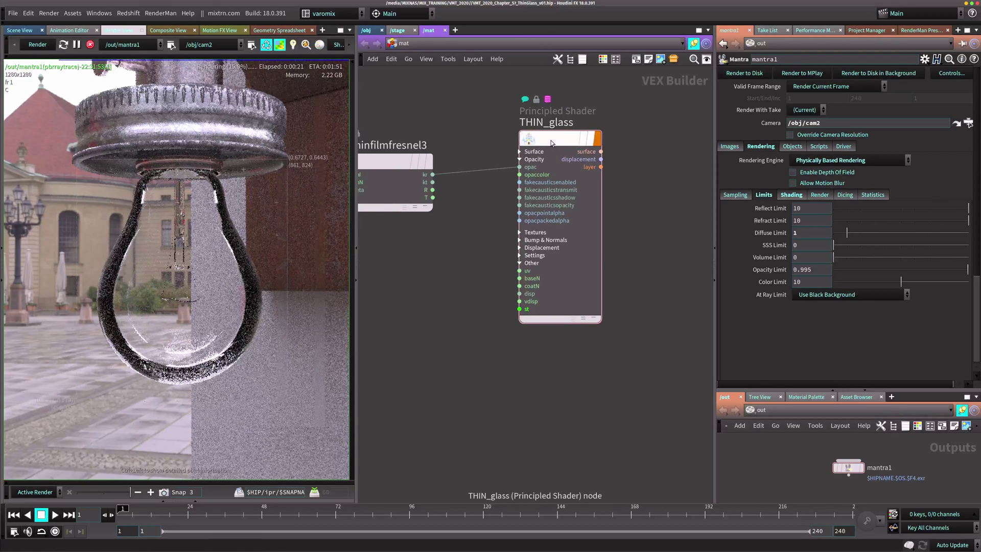
click(603, 139)
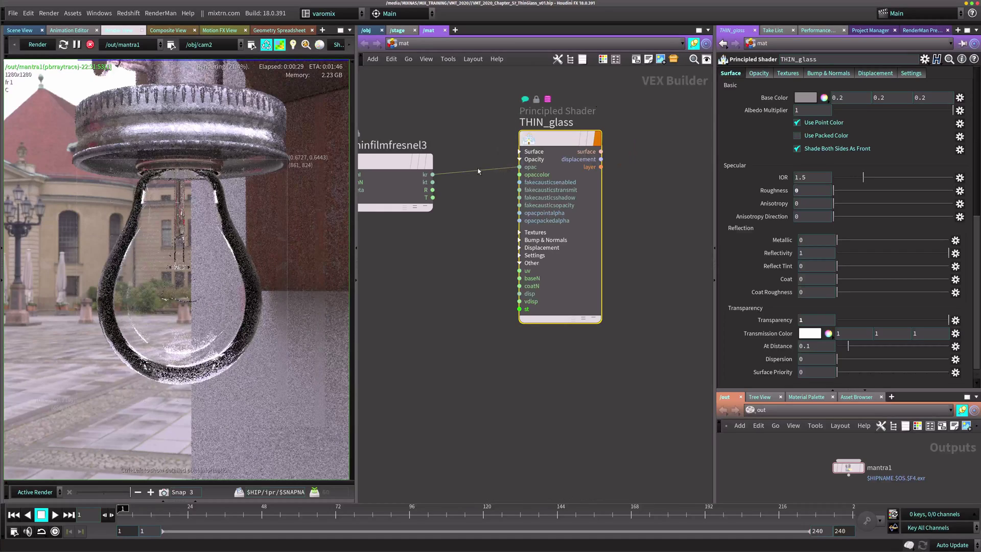
right_click(551, 142)
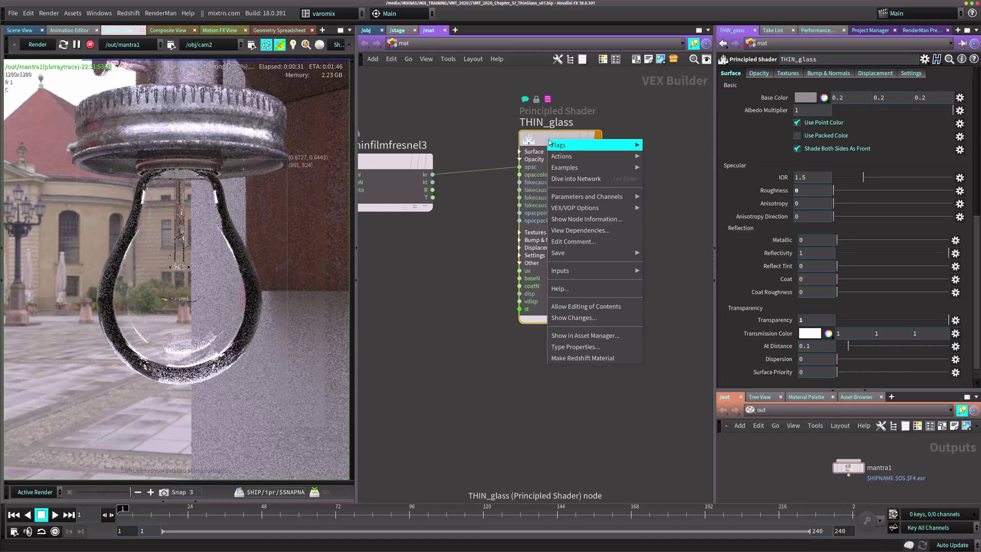
click(588, 308)
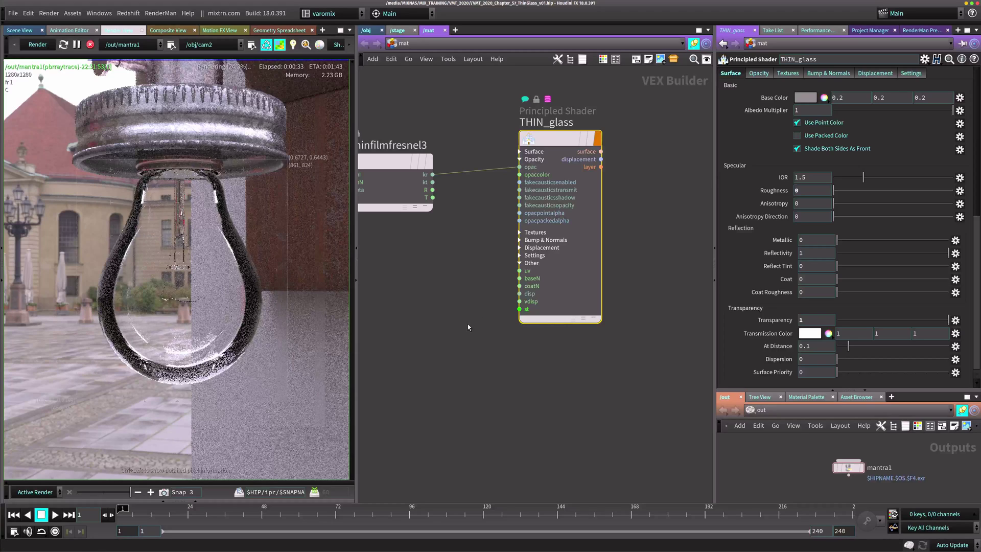
- Enter the THIN_glass network and select the principledshadercore1 node feeding the surface outputs
double_click(550, 140)
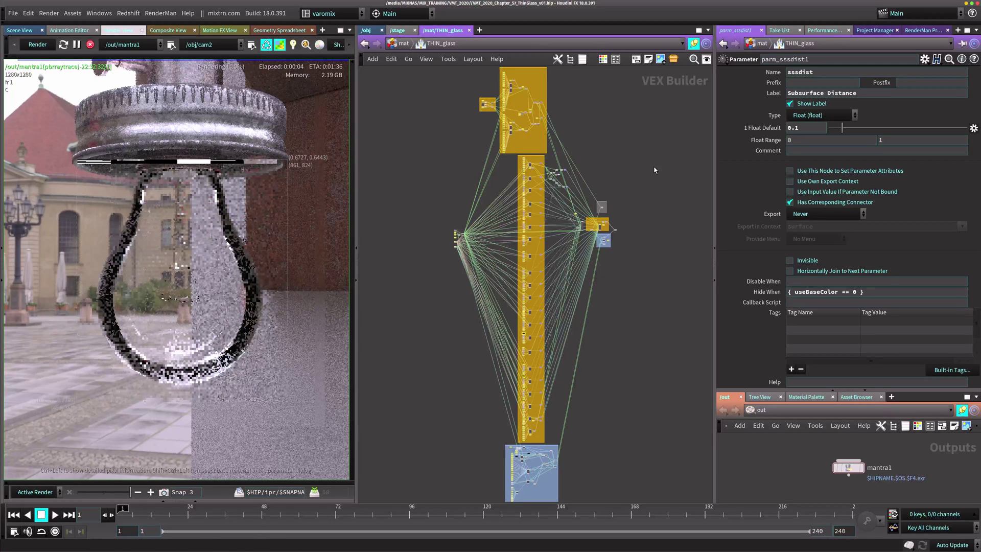
middle_drag(640, 178, 581, 207)
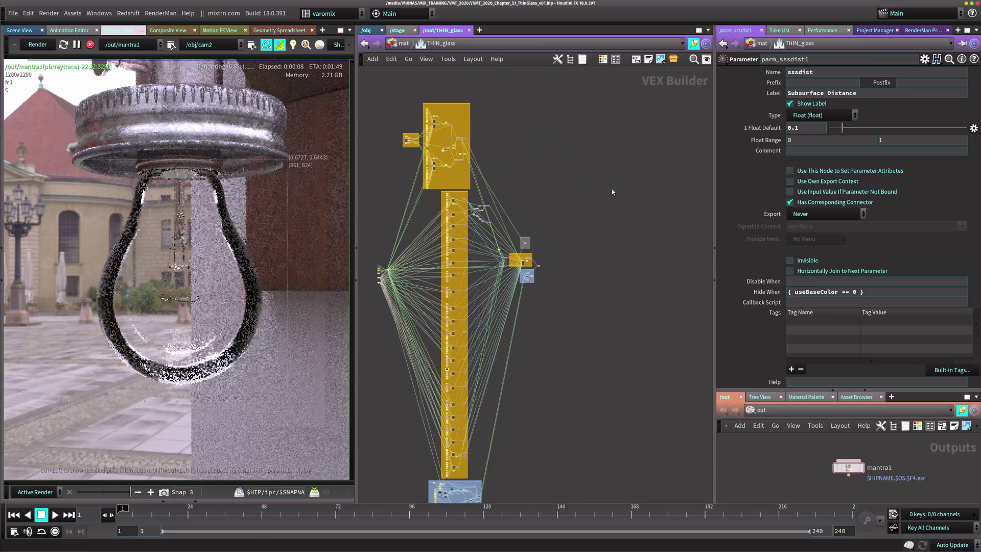
scroll(553, 258, up, 5)
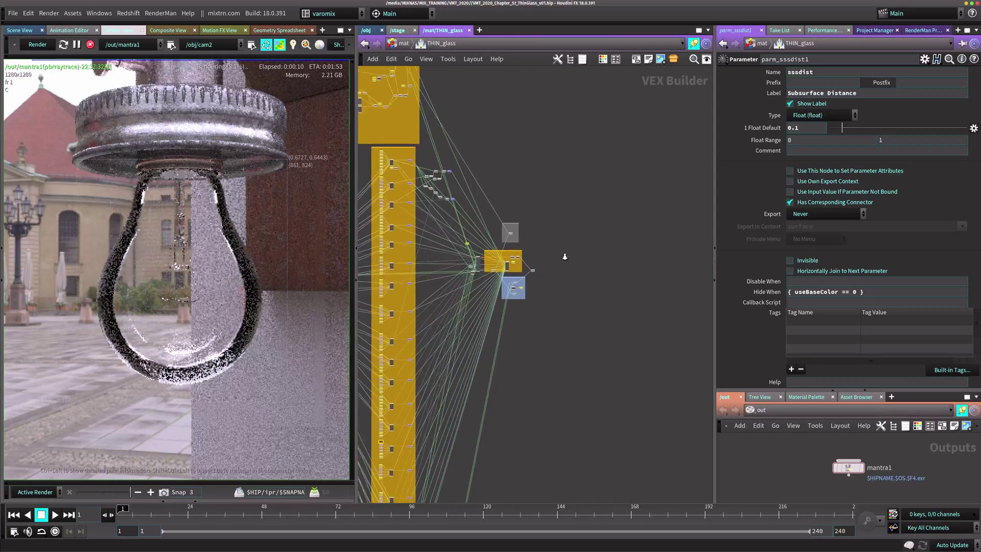
middle_drag(553, 261, 580, 235)
scroll(583, 232, up, 5)
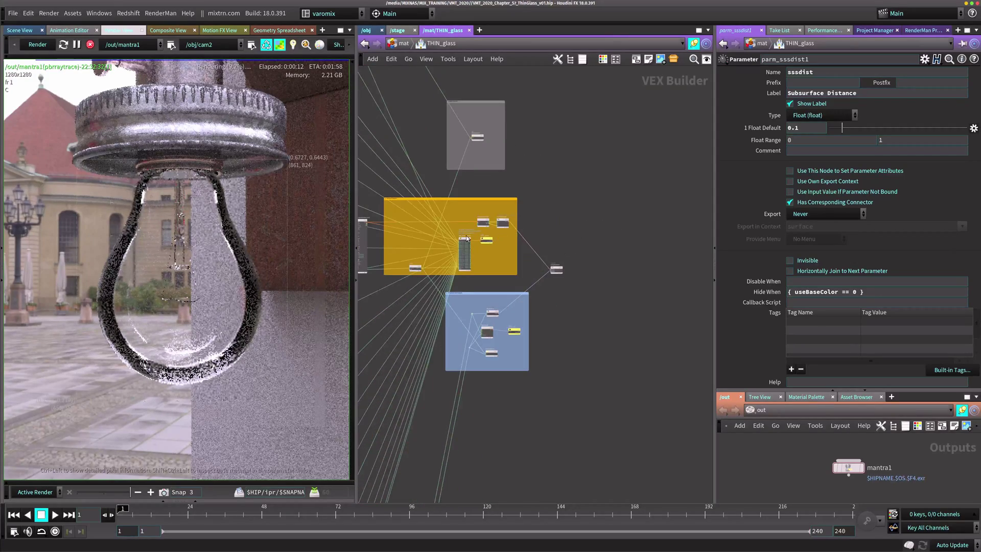
middle_drag(381, 205, 548, 198)
scroll(561, 209, up, 5)
scroll(561, 209, up, 3)
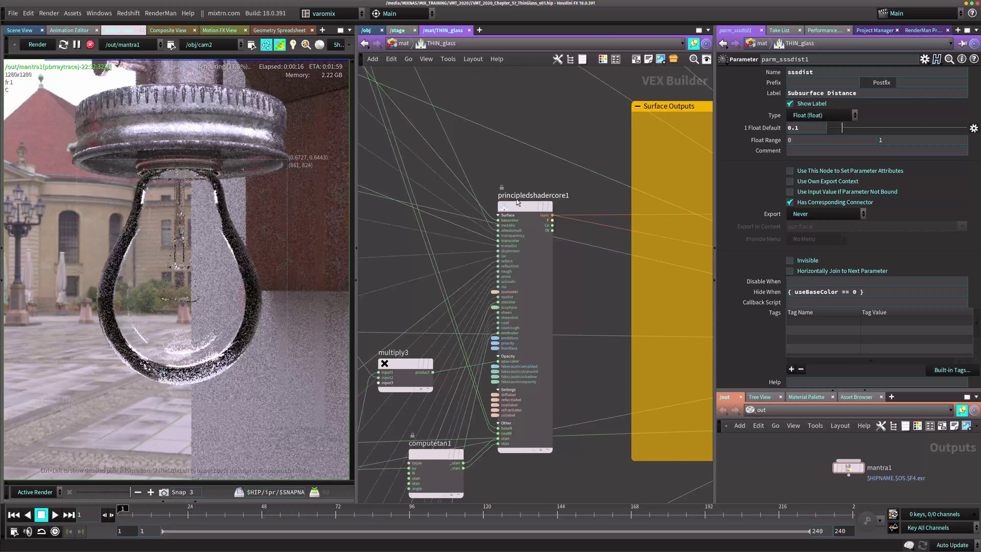
click(535, 208)
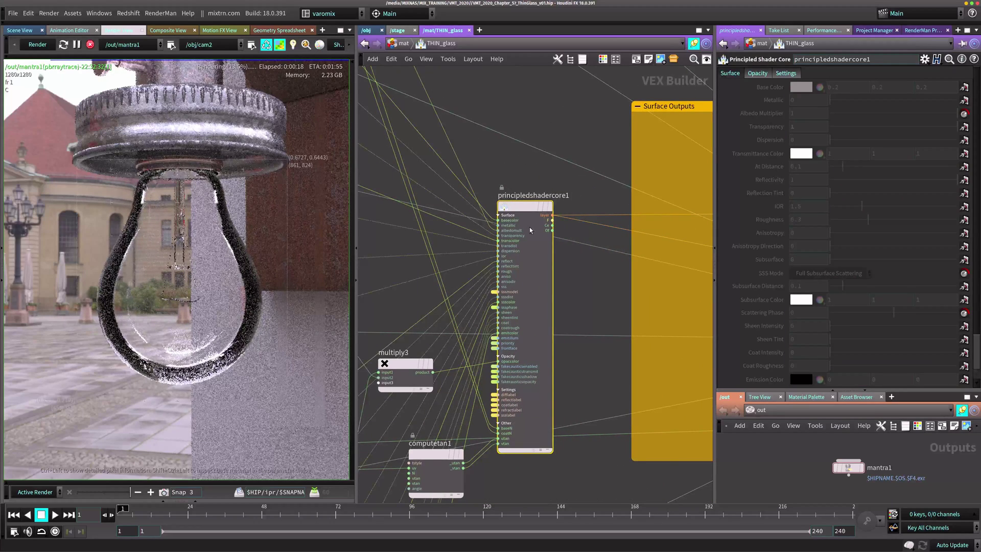
- Allow editing of the principledshadercore1 node's contents and enter its network
right_click(523, 210)
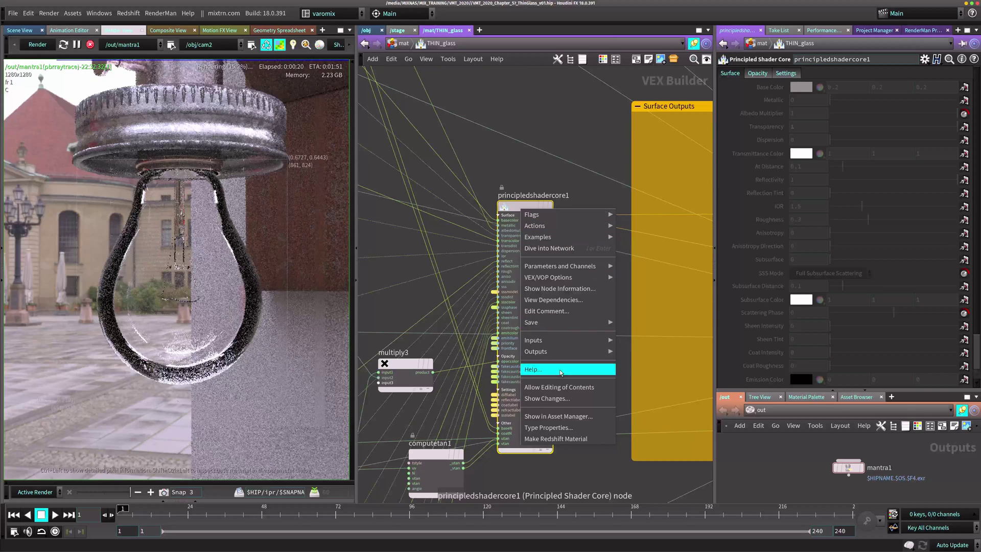
click(559, 386)
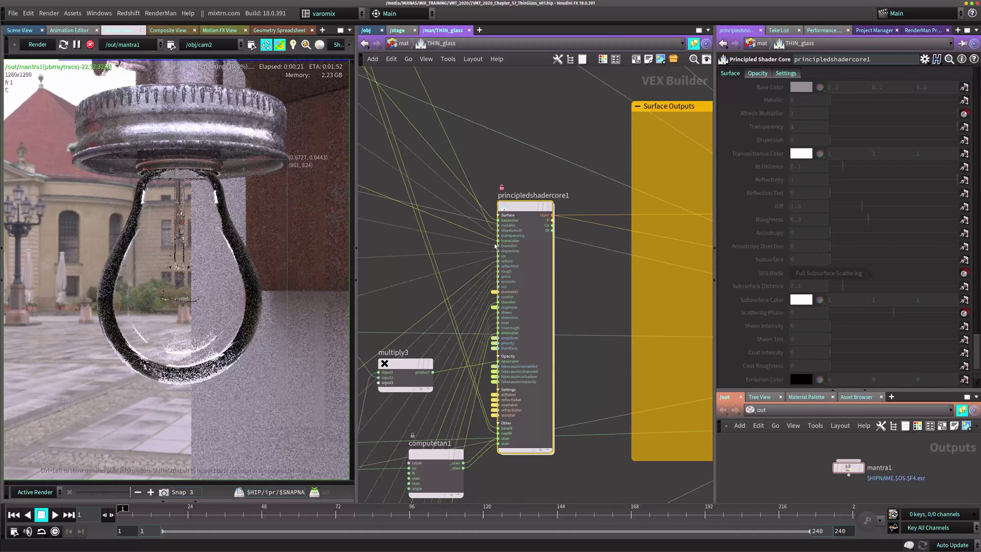
double_click(520, 208)
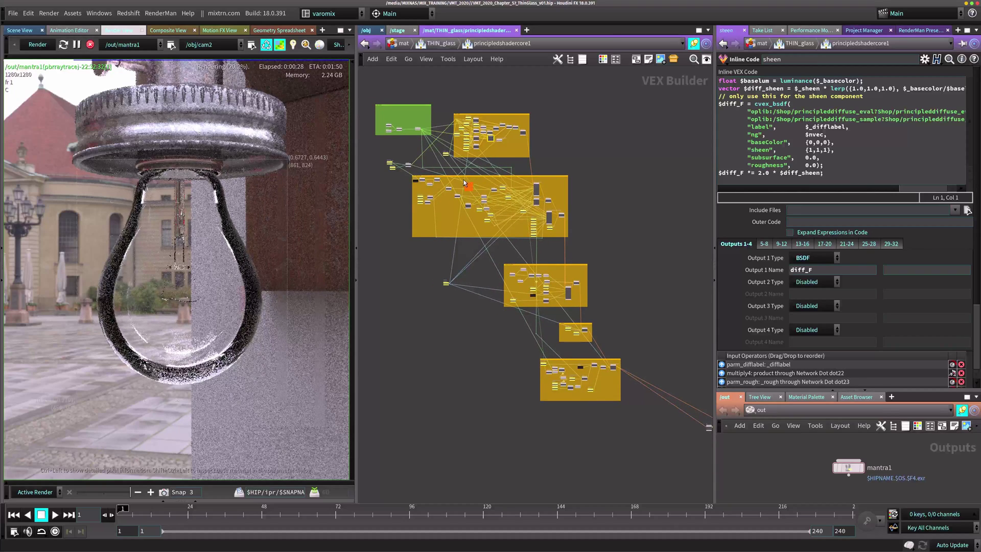
- Enable Shade Both Sides As Front on the transparent_reflection_and_refraction node and restart the Mantra render
scroll(480, 182, up, 6)
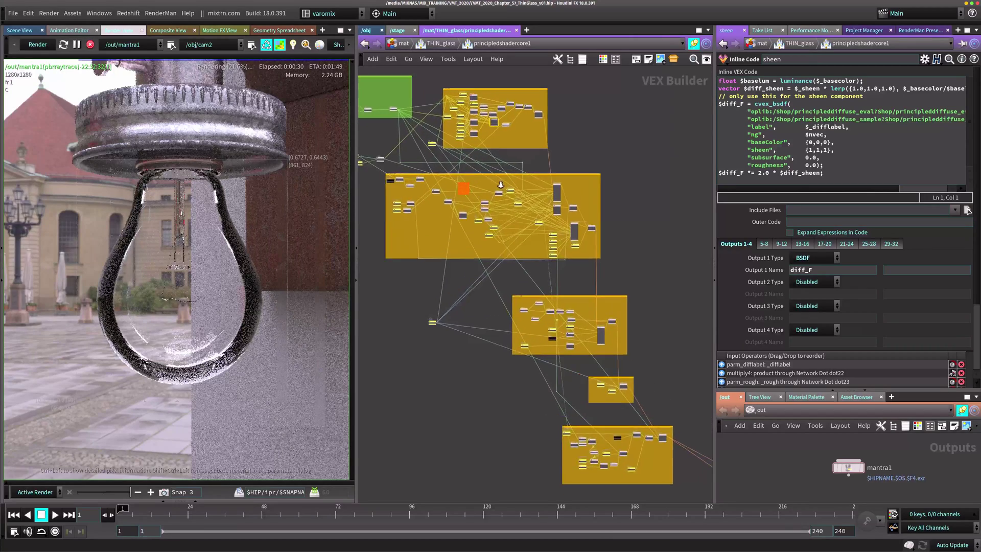
scroll(541, 290, up, 5)
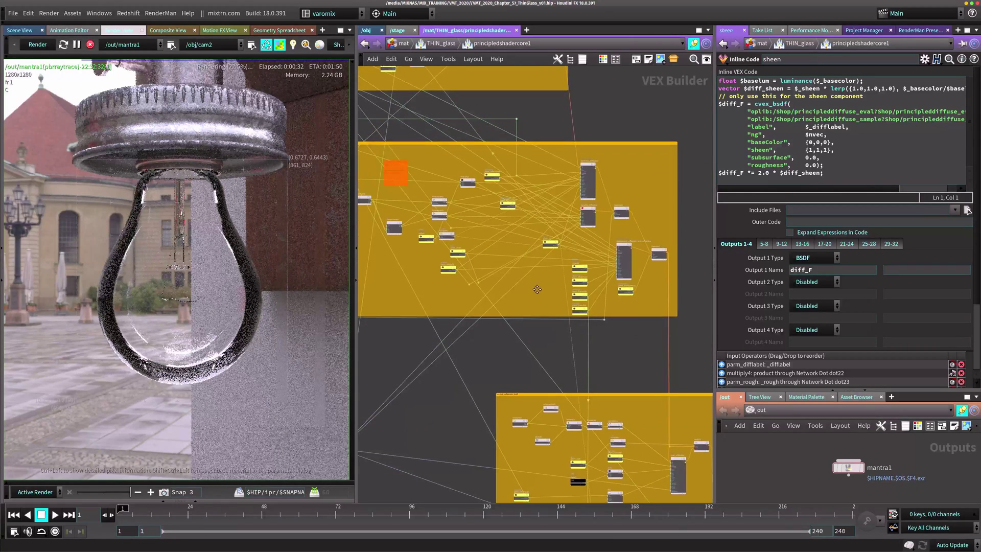
scroll(664, 283, up, 3)
scroll(664, 283, up, 2)
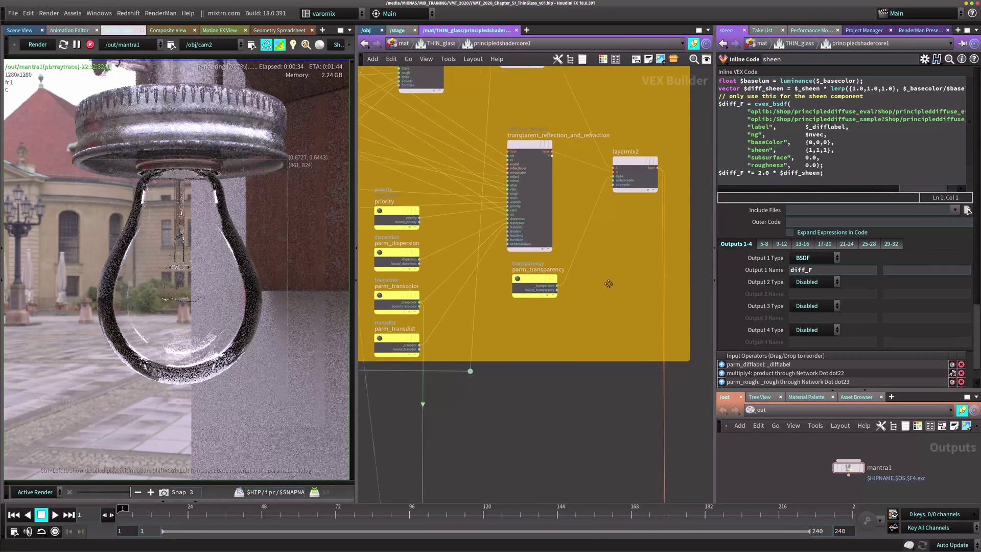
middle_drag(610, 266, 548, 326)
mouse_move(465, 200)
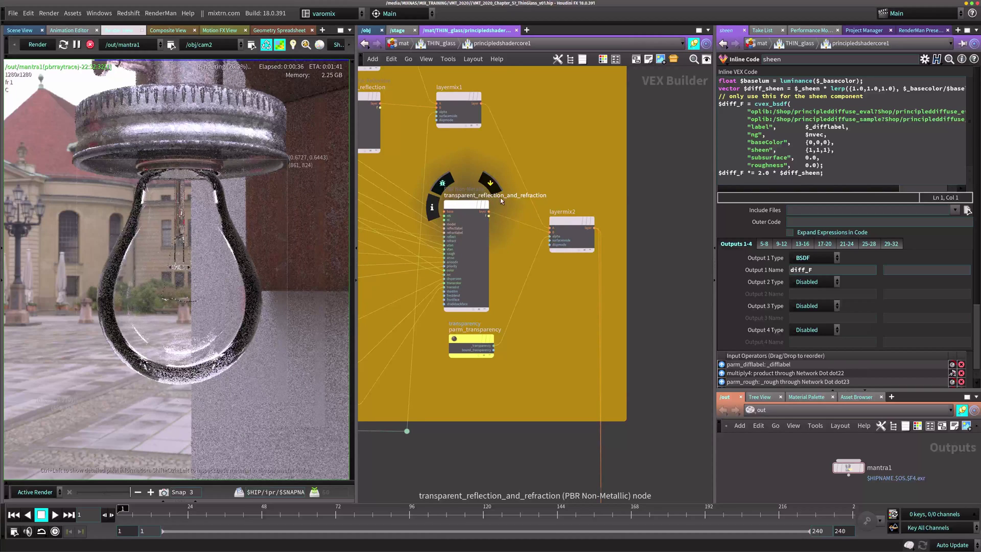
click(456, 271)
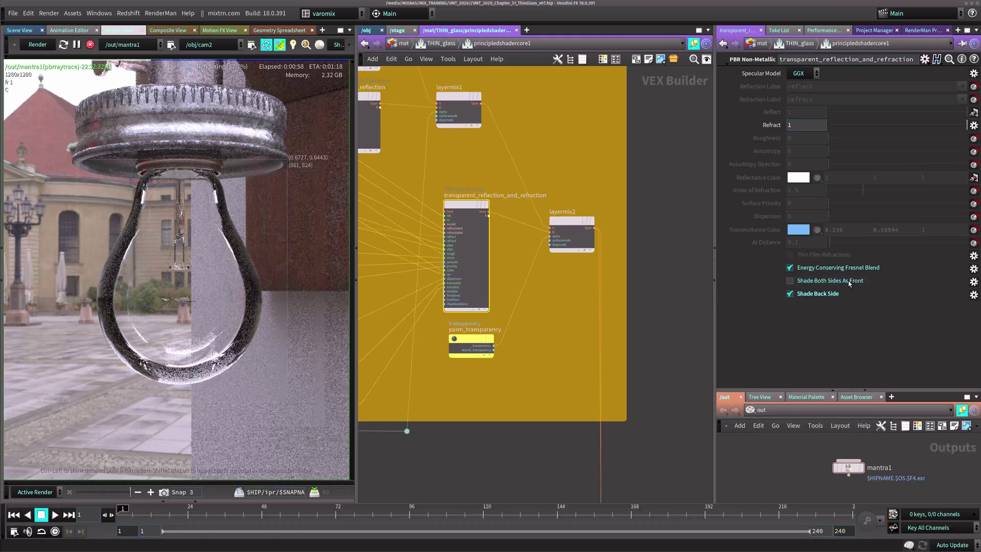
click(790, 280)
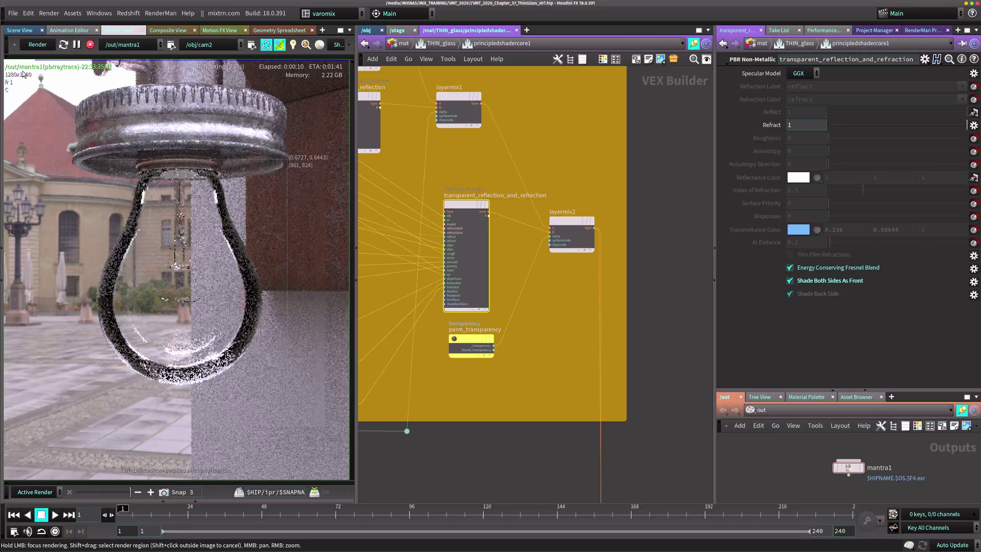
click(38, 45)
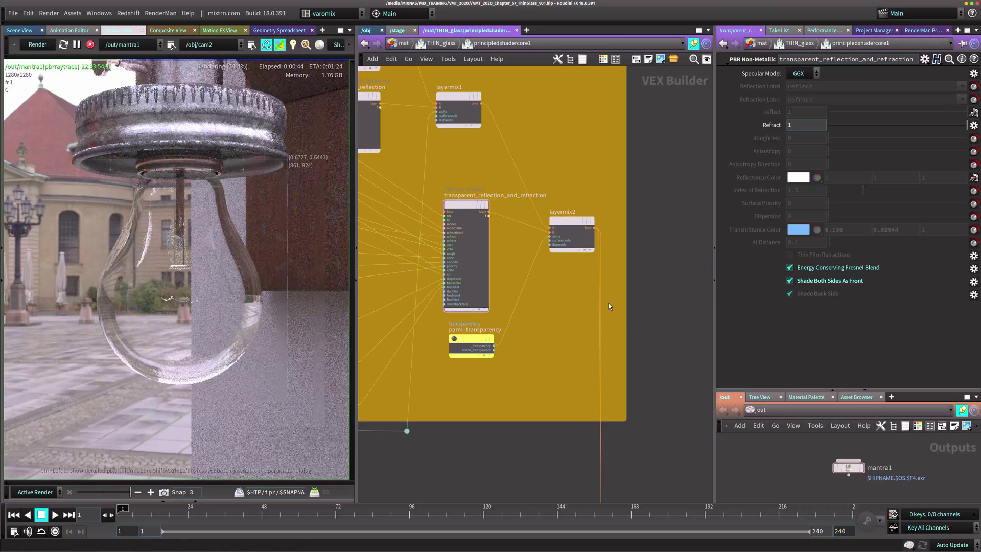
- Return to the mat network, show the render view's display toolbar and frame the whole lamp render
key(u)
key(u)
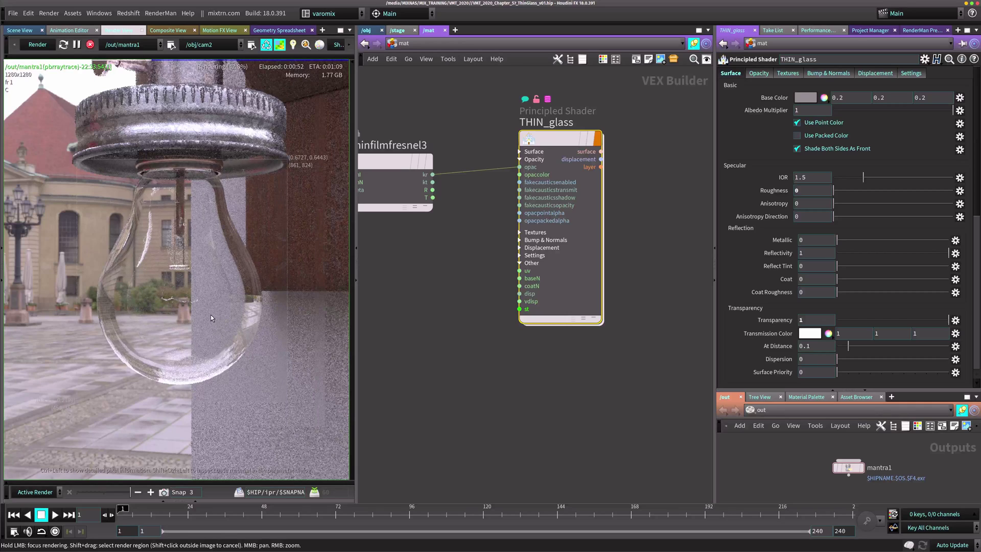
scroll(256, 287, down, 5)
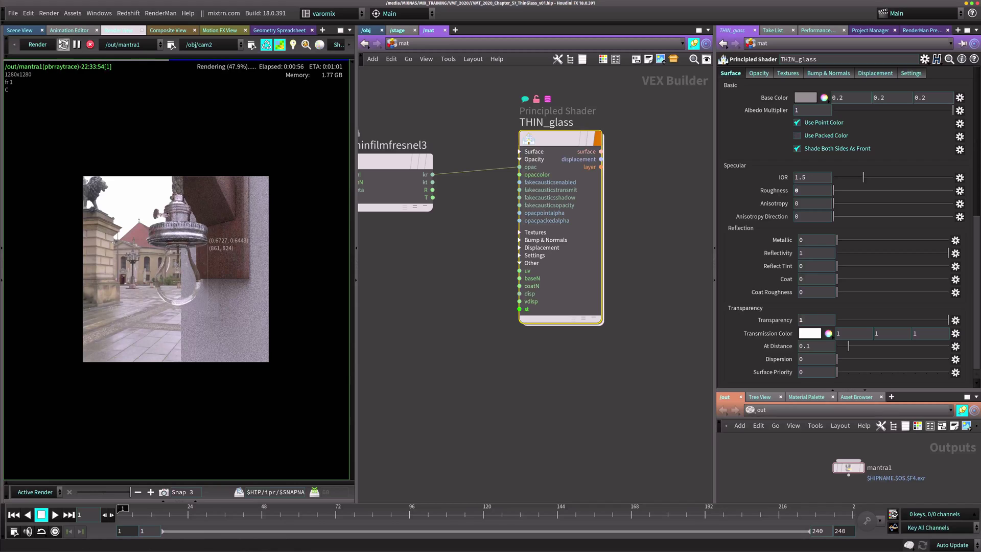
click(87, 57)
click(108, 60)
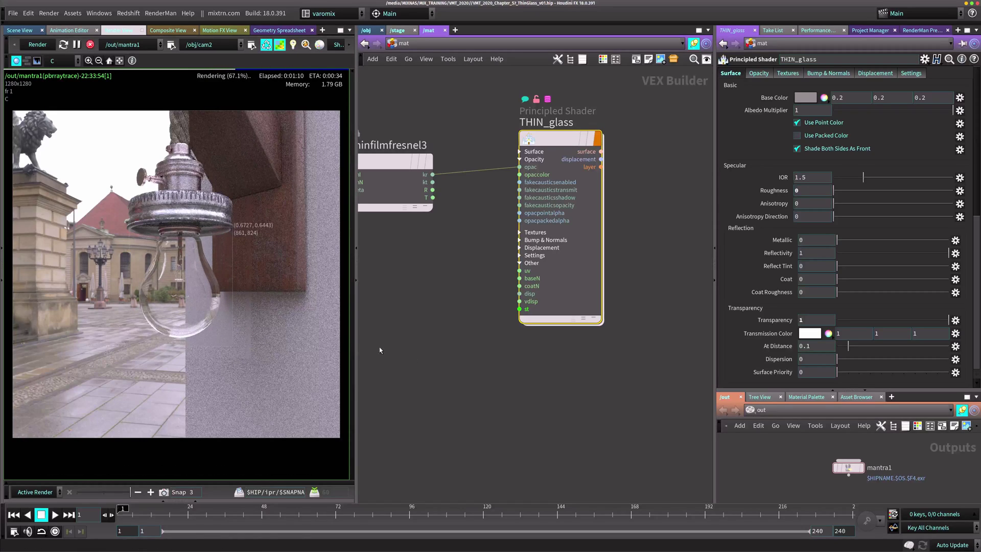
click(683, 184)
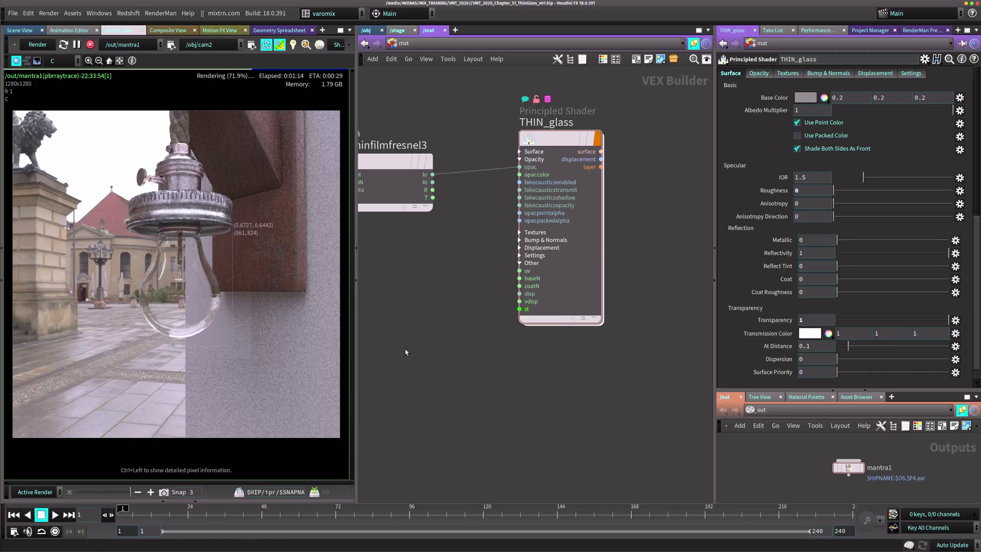
- Take a snapshot of the lightbulb render, compare it with Snap 2 and return to the active render
click(163, 492)
drag(125, 495, 95, 494)
scroll(186, 336, up, 3)
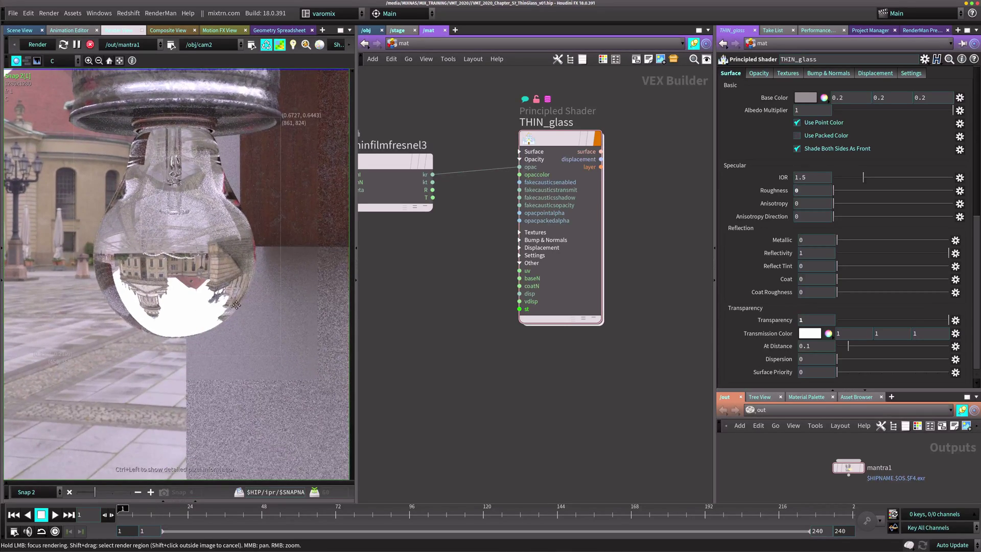
mouse_move(102, 496)
mouse_down()
mouse_move(142, 495)
mouse_move(101, 500)
mouse_up()
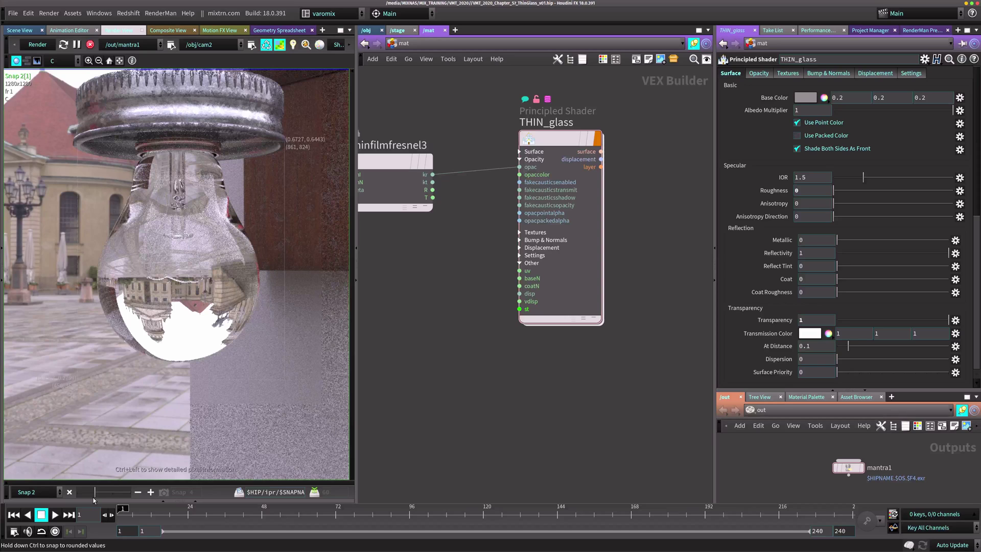
drag(115, 495, 137, 496)
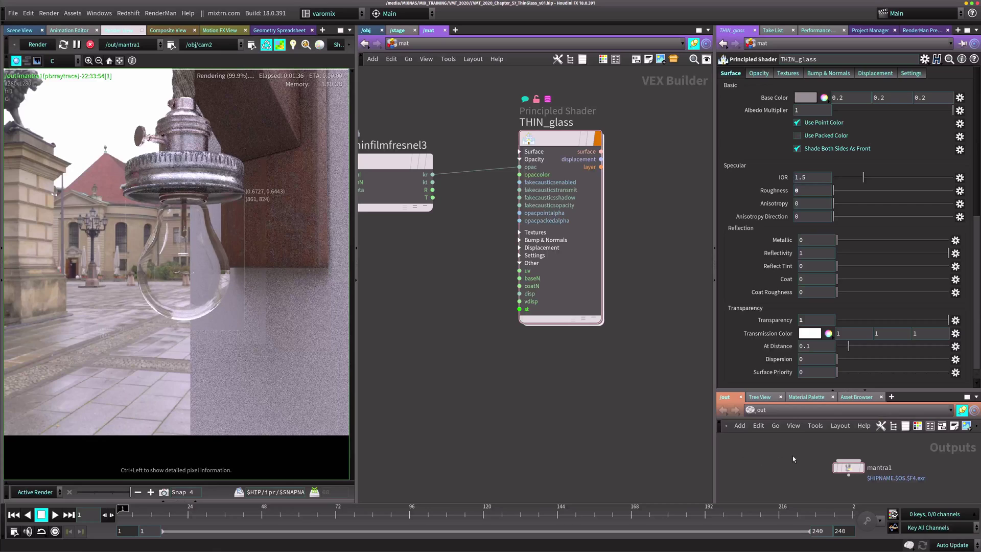
- Turn on the jar geometry's display in the obj network and define a render region around the jar
click(370, 31)
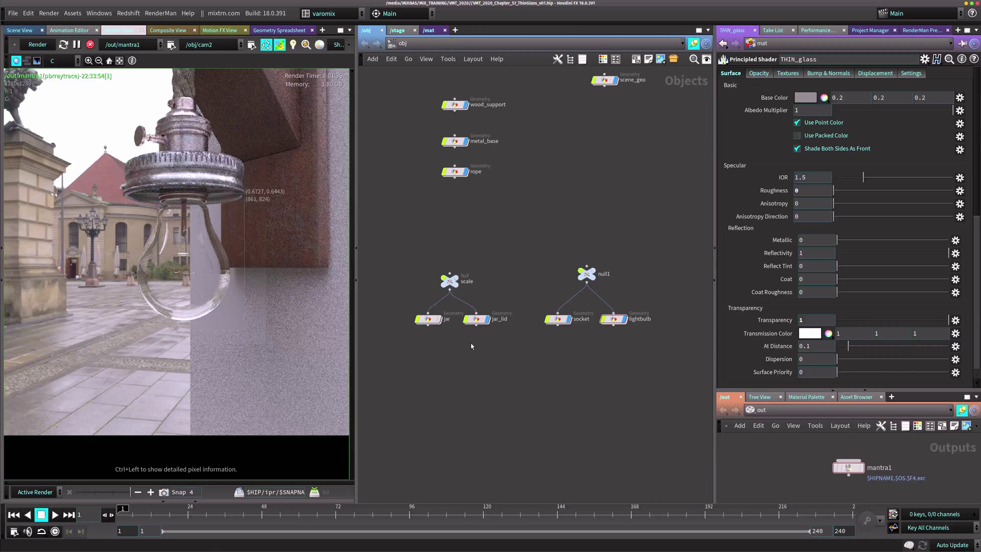
scroll(444, 348, up, 2)
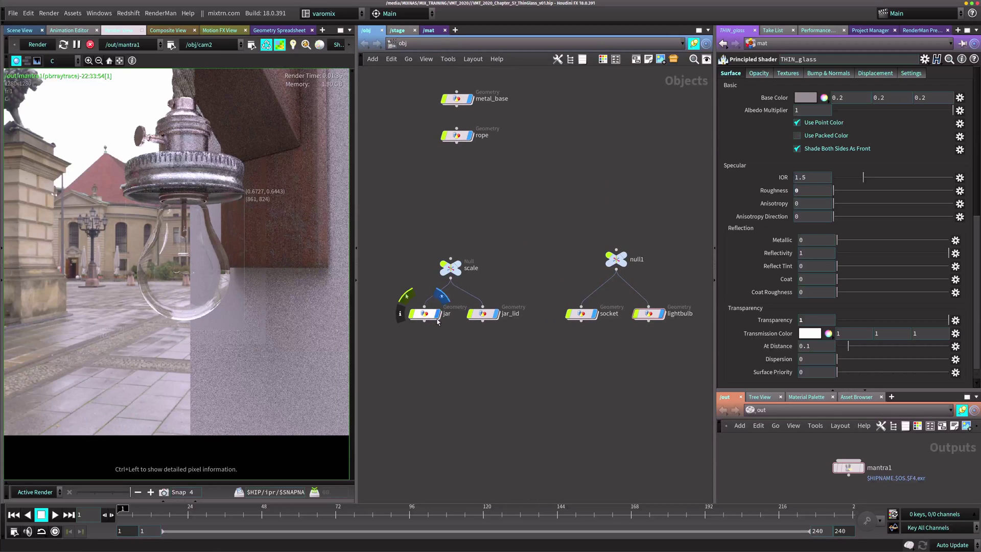
click(424, 313)
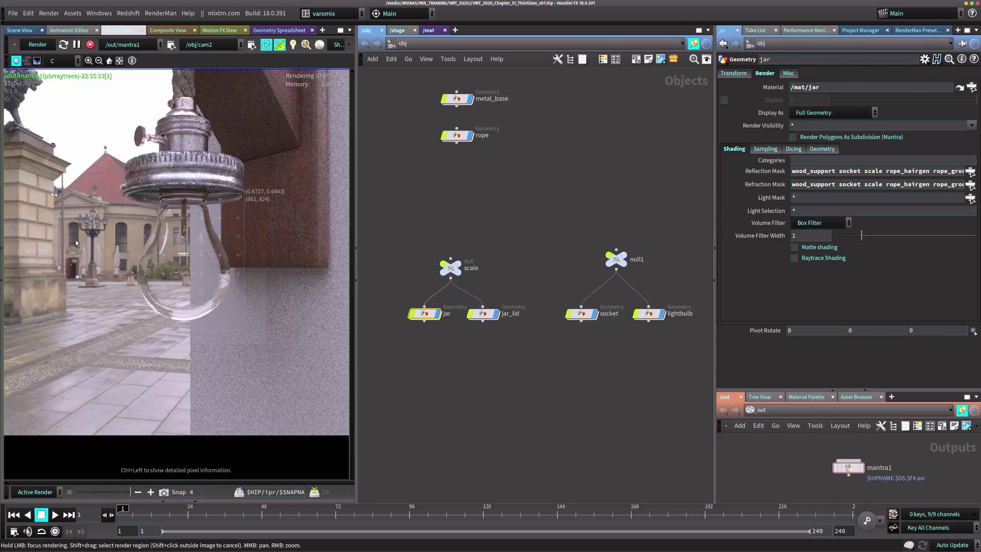
scroll(235, 203, down, 3)
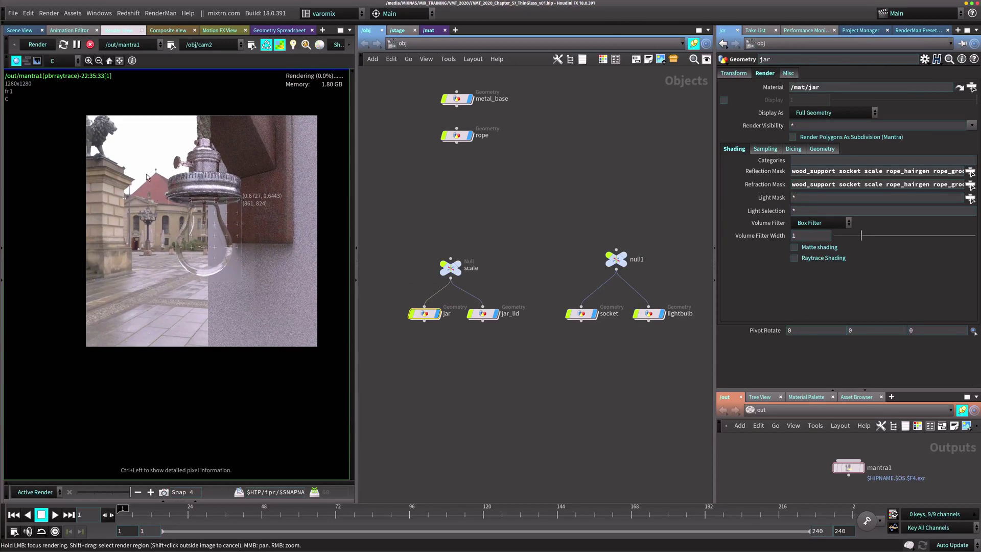
shift+drag(273, 332, 279, 343)
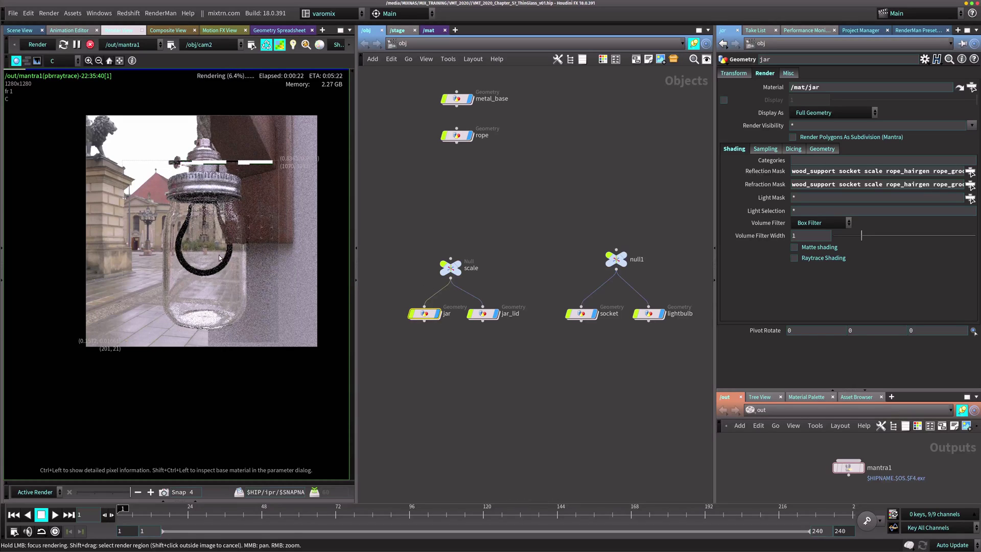
scroll(220, 258, up, 3)
middle_drag(276, 255, 229, 271)
scroll(230, 270, up, 2)
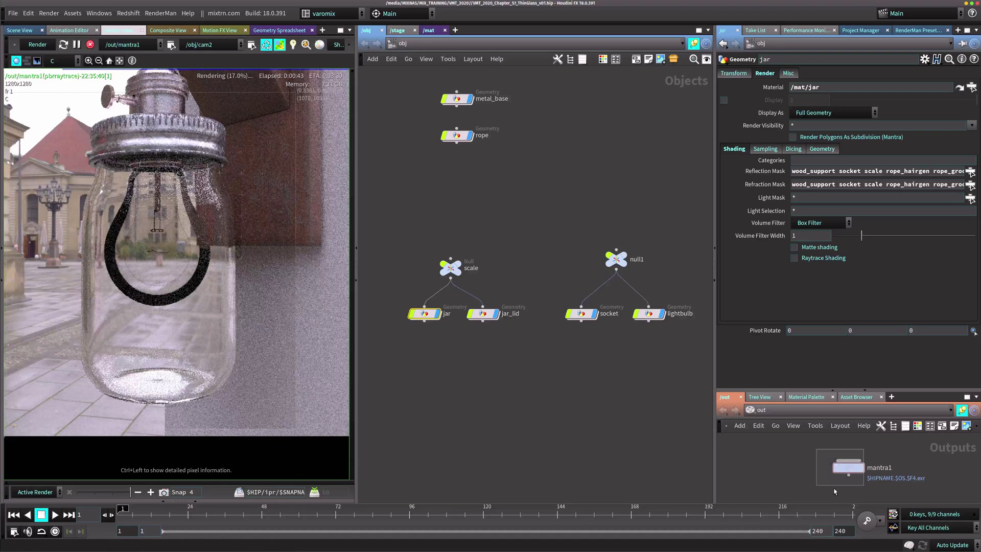
- Switch mantra1's Enable Absorption and Nested Dielectrics shading option off and back on, comparing the jar and lightbulb renders
click(848, 467)
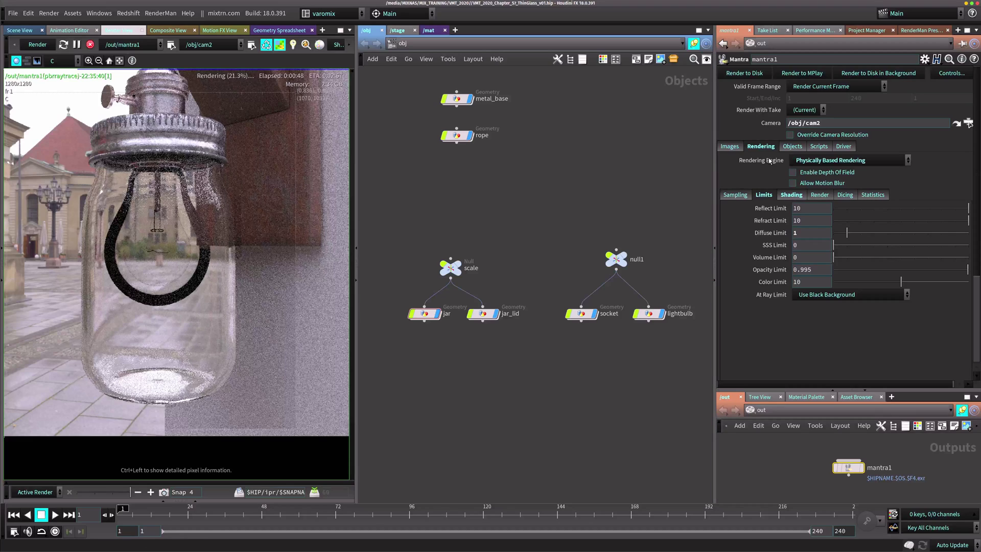
click(791, 196)
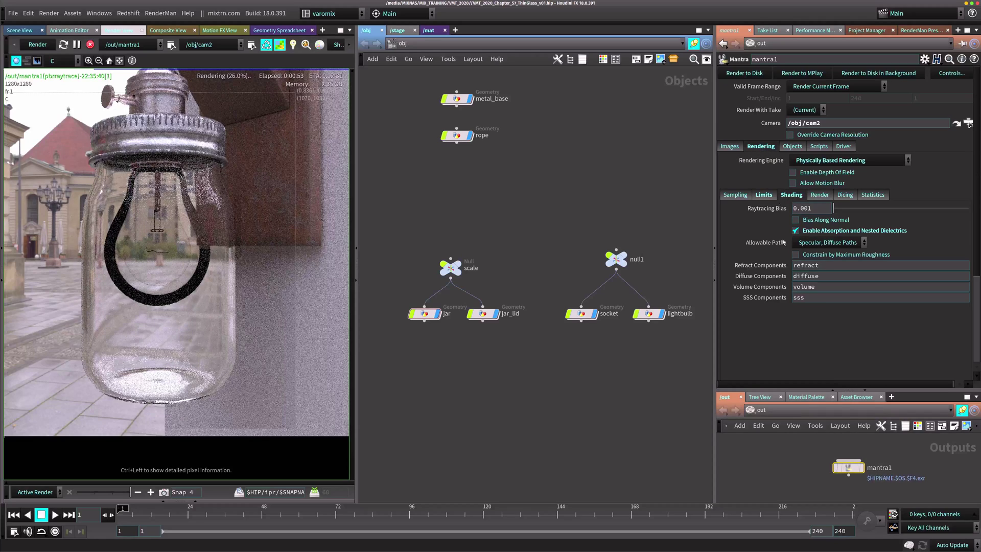
click(818, 230)
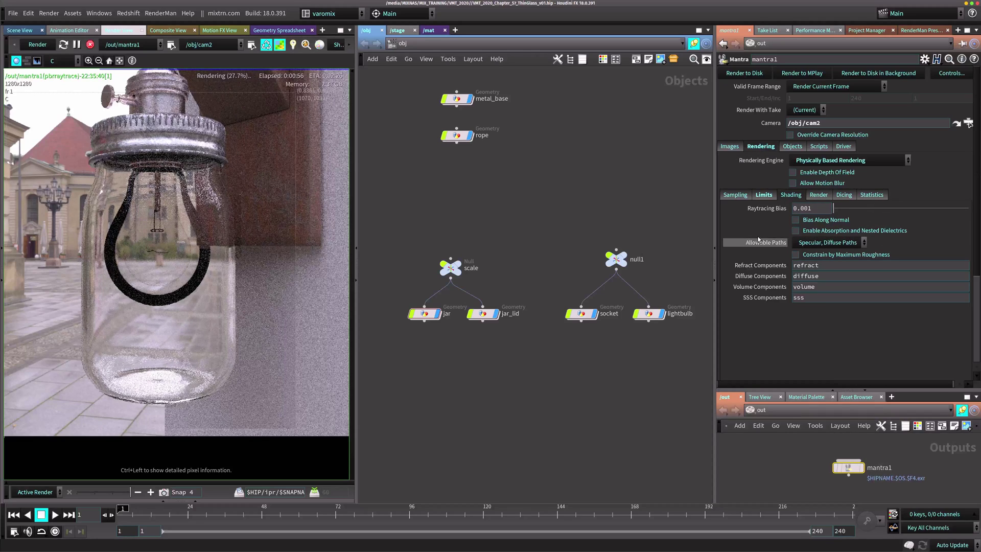
click(829, 231)
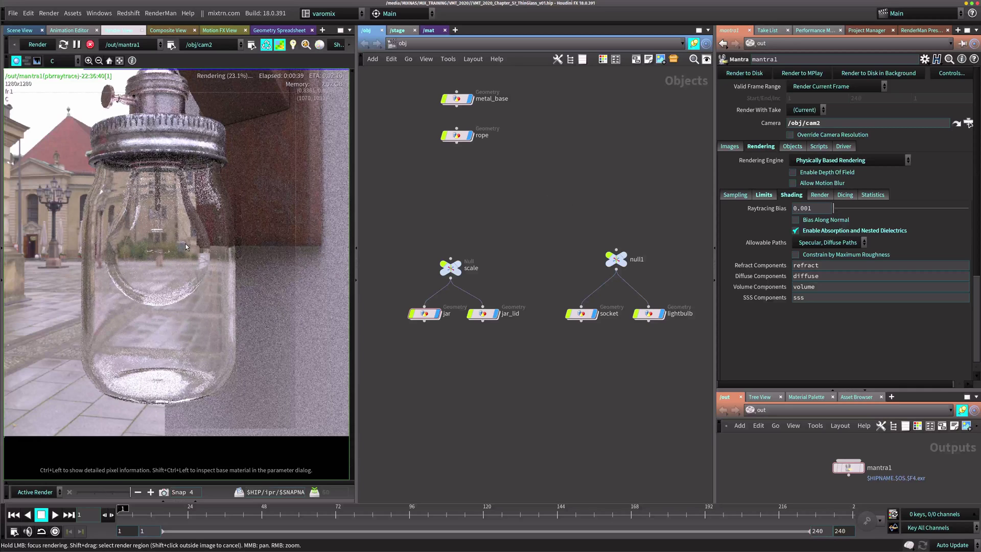
right_drag(191, 243, 124, 241)
scroll(219, 219, up, 2)
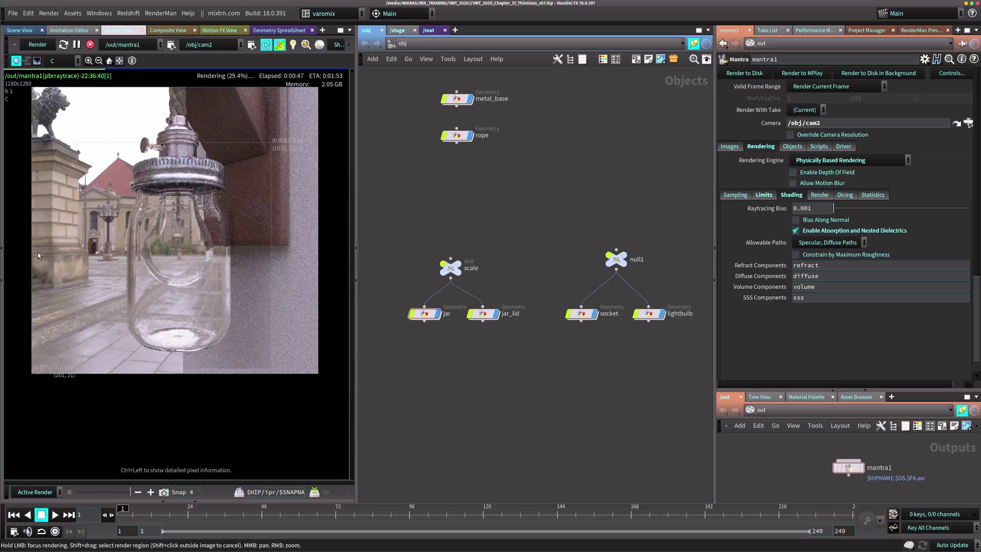
scroll(207, 245, up, 2)
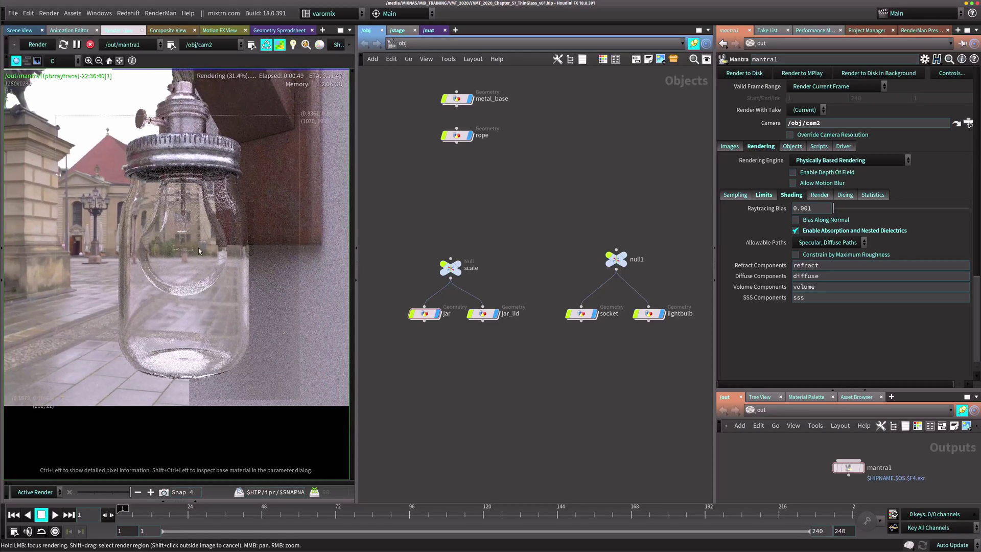
scroll(200, 250, down, 1)
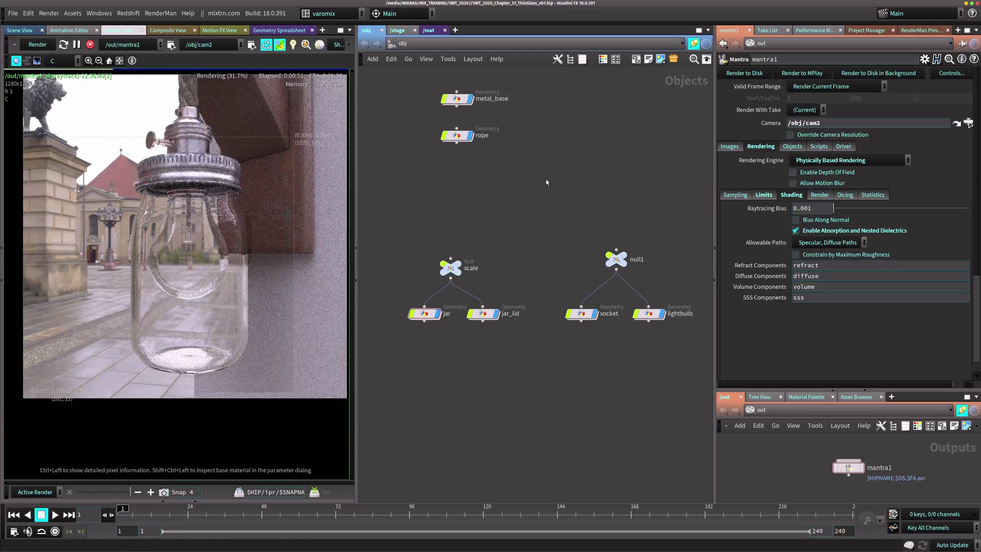
- Examine envlight1's environment map setting and disable the light to test the jar render before re-enabling it
middle_drag(546, 183, 550, 266)
click(476, 160)
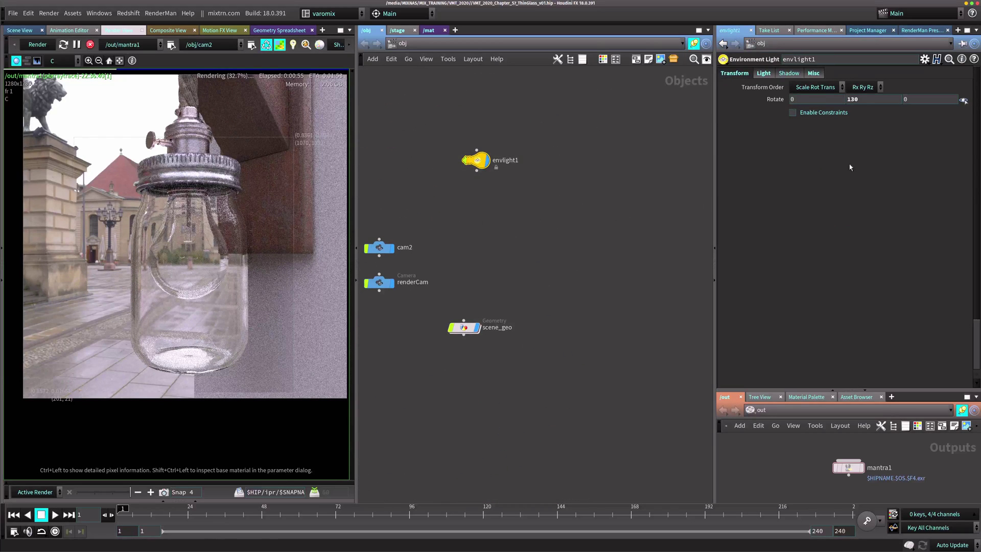
click(759, 75)
triple_click(913, 128)
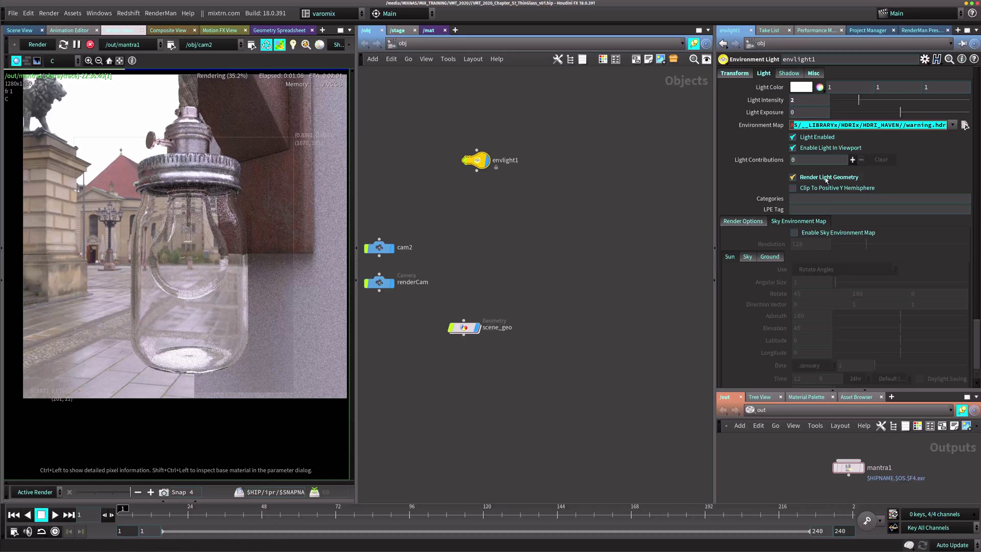
click(828, 127)
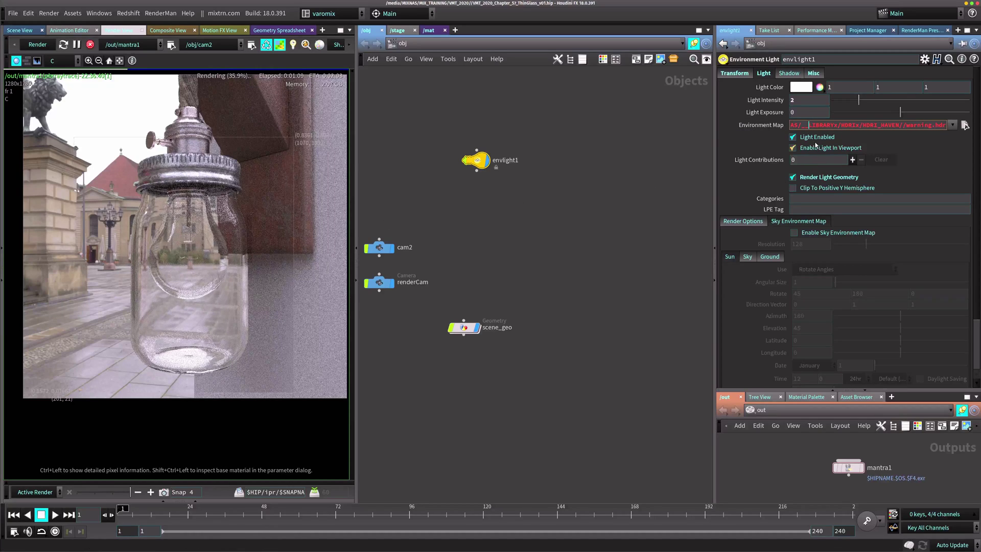
click(810, 137)
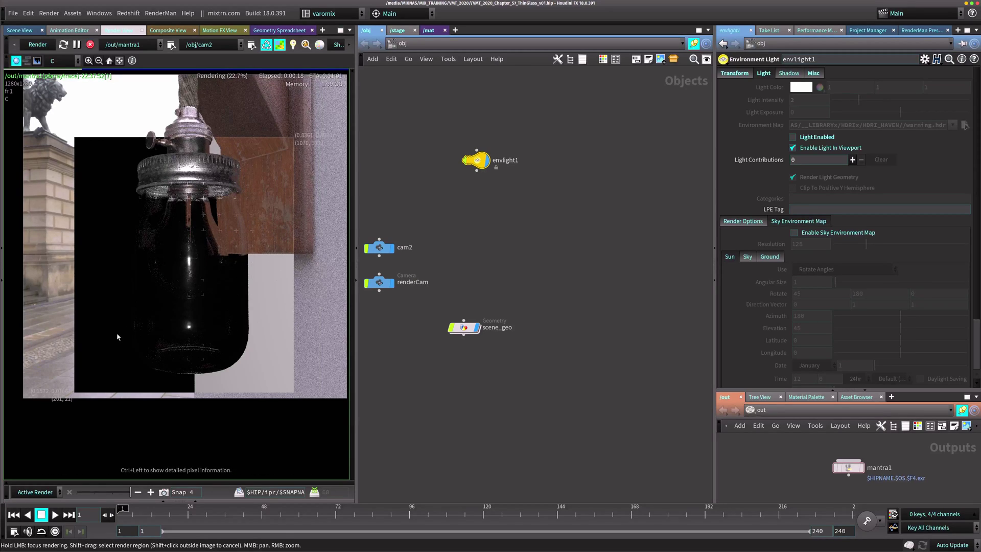
click(811, 138)
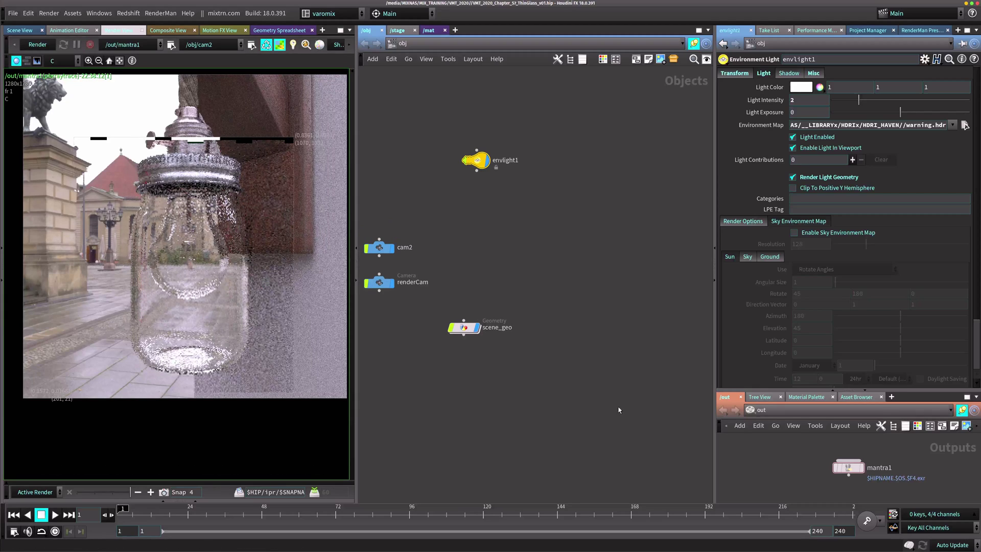
- Set mantra1's Pixel Filter to NVIDIA OptiX Denoiser and render the current frame to MPlay
click(847, 467)
click(763, 194)
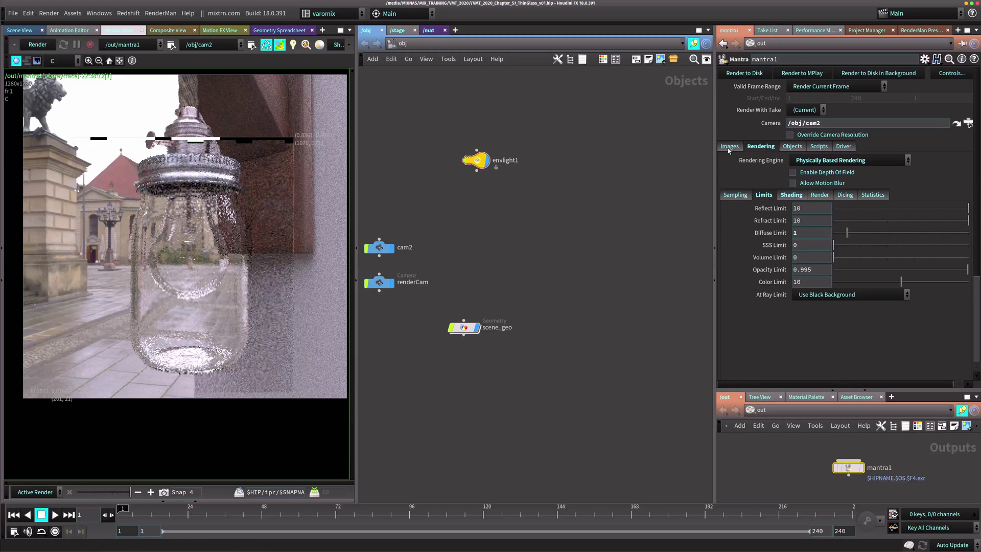
click(736, 194)
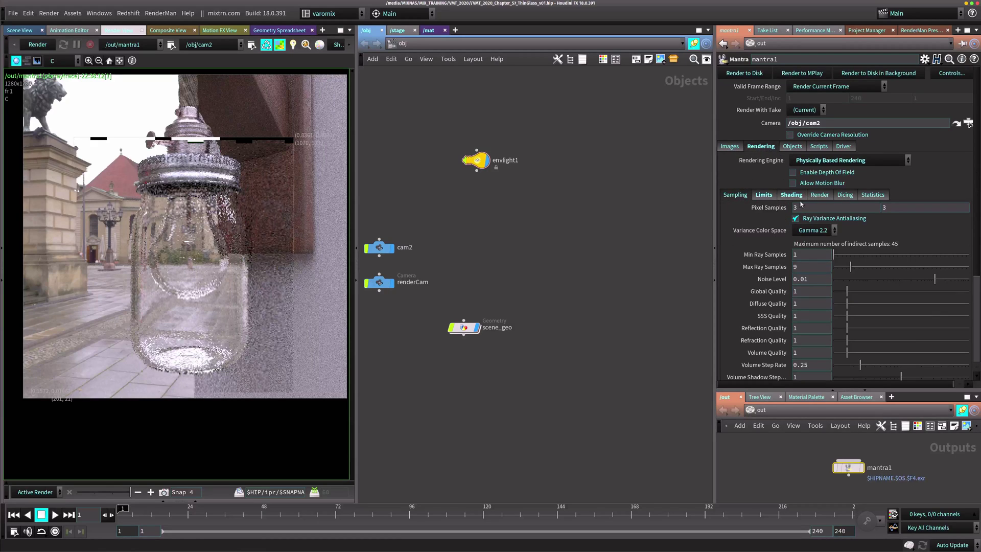
middle_drag(770, 208, 787, 214)
click(730, 146)
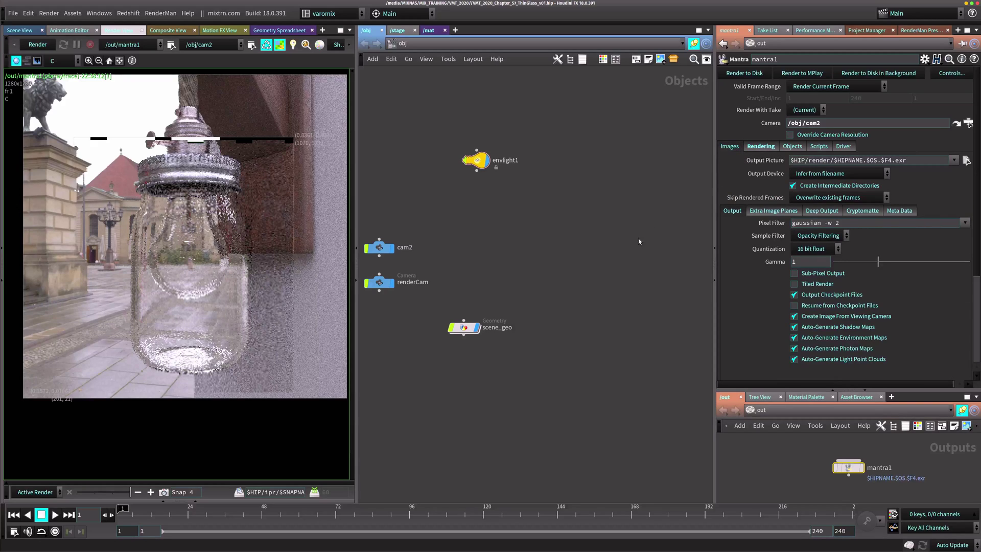
click(965, 222)
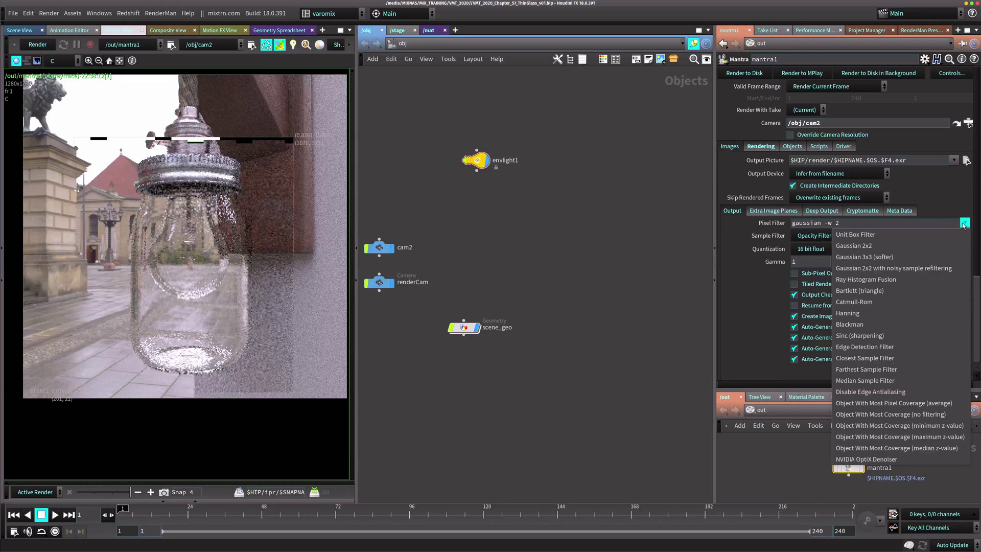
click(895, 459)
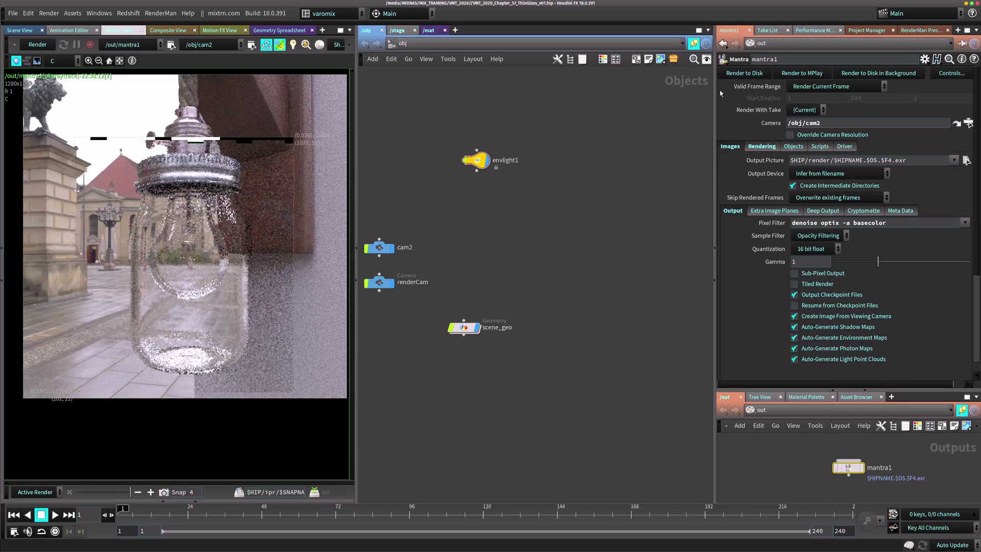
click(807, 75)
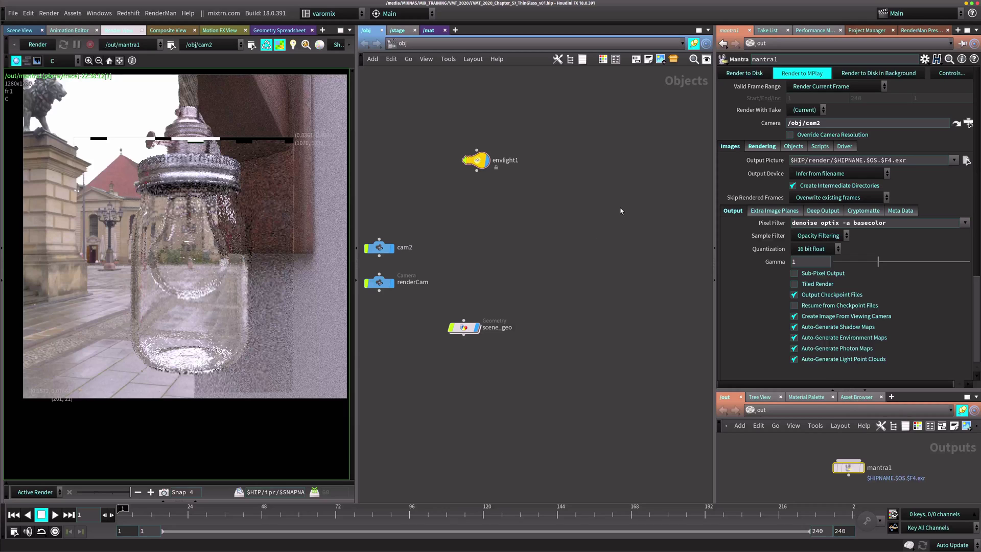